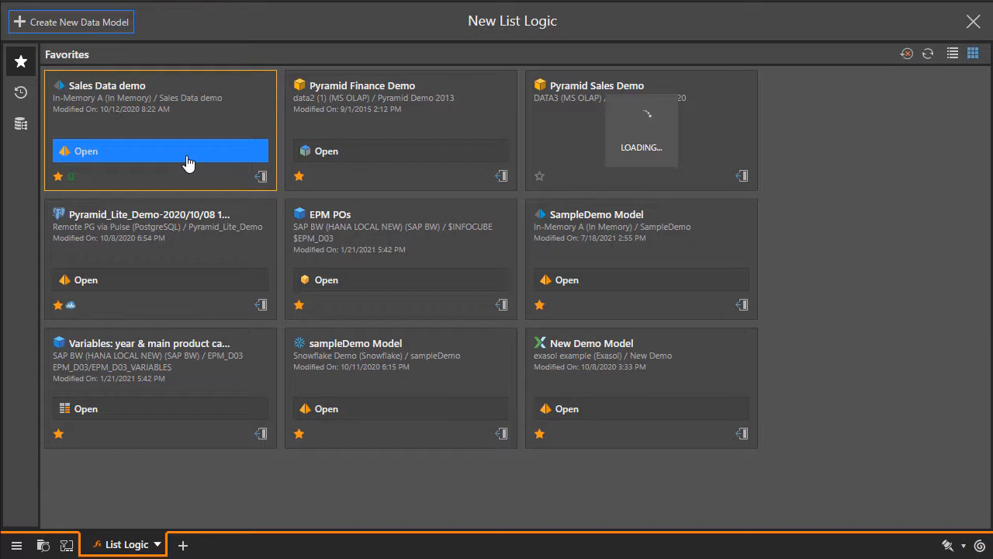
# Step: Open the Sales Data demo model for the new list logic
pyautogui.click(186, 152)
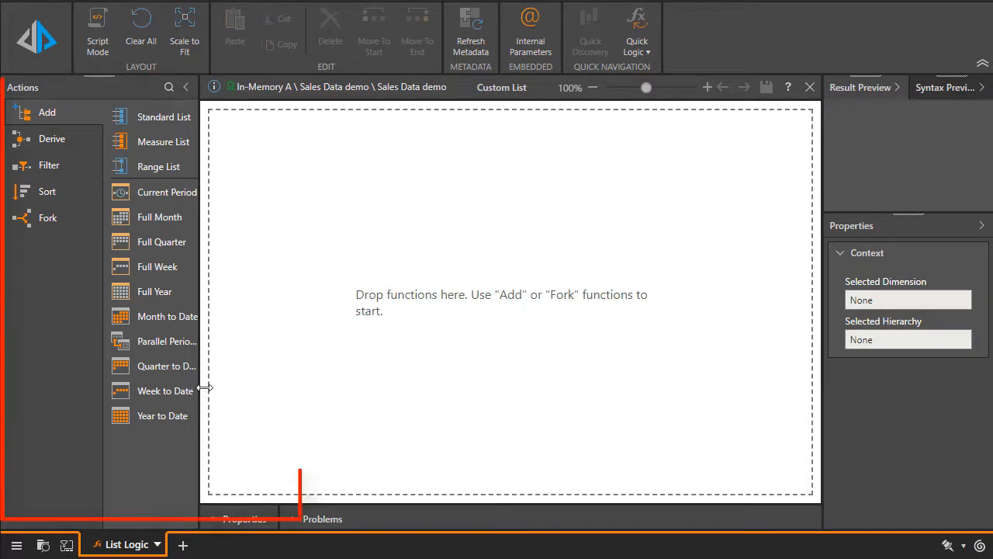
# Step: Examine the Derive, Filter, Sort and Fork function categories and search the available functions for "top"
pyautogui.moveTo(200, 388); pyautogui.dragTo(307, 389)
pyautogui.click(44, 138)
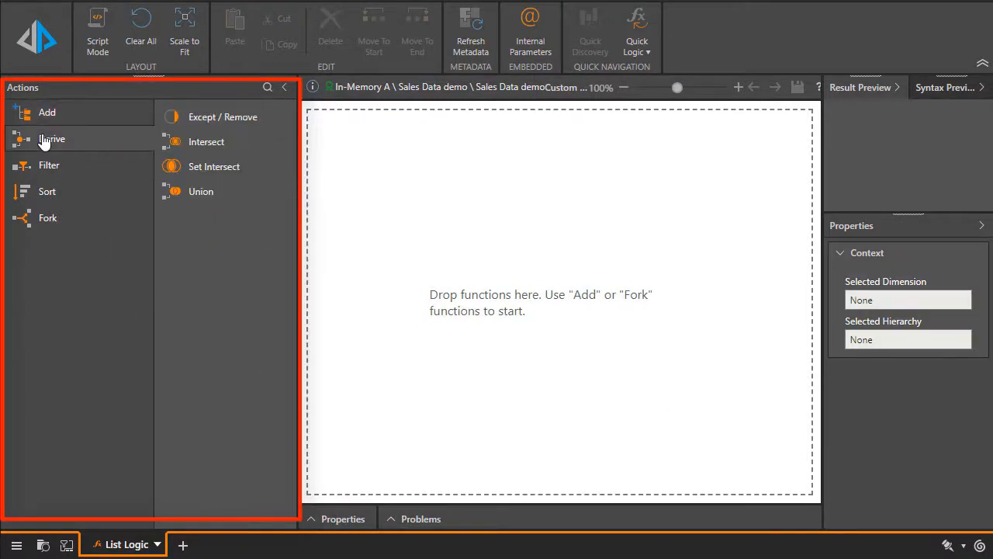
pyautogui.click(44, 167)
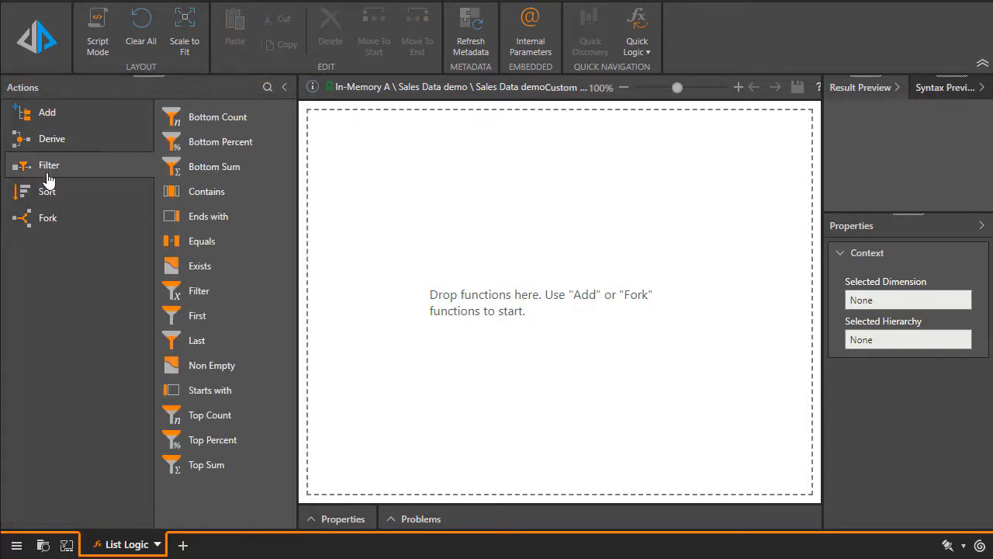
pyautogui.click(56, 203)
pyautogui.click(57, 221)
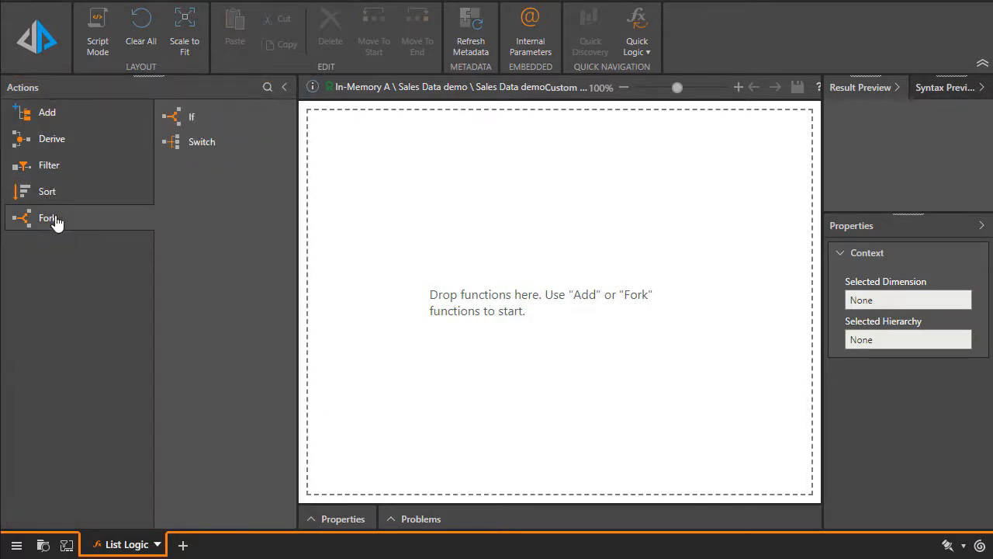
pyautogui.click(268, 87)
pyautogui.write('top')
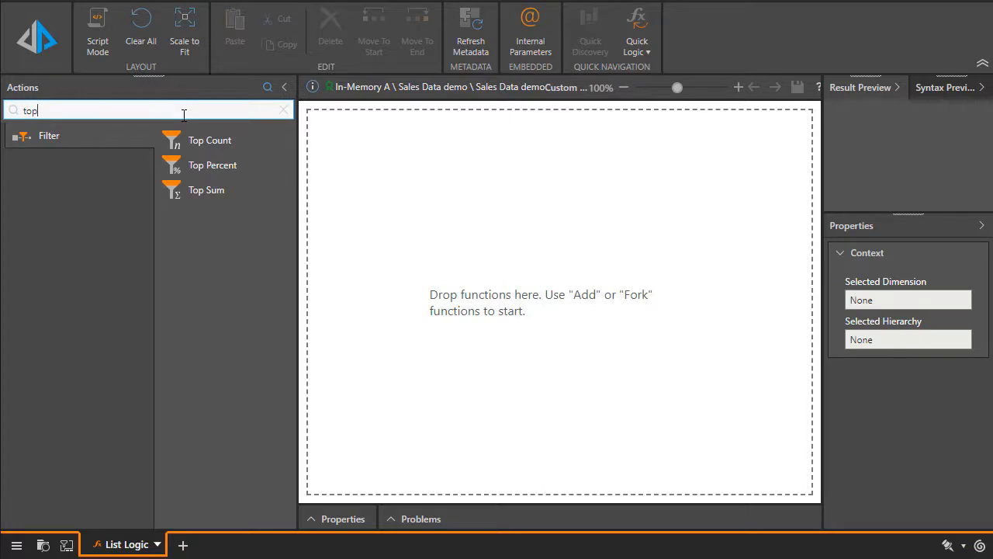
pyautogui.click(284, 111)
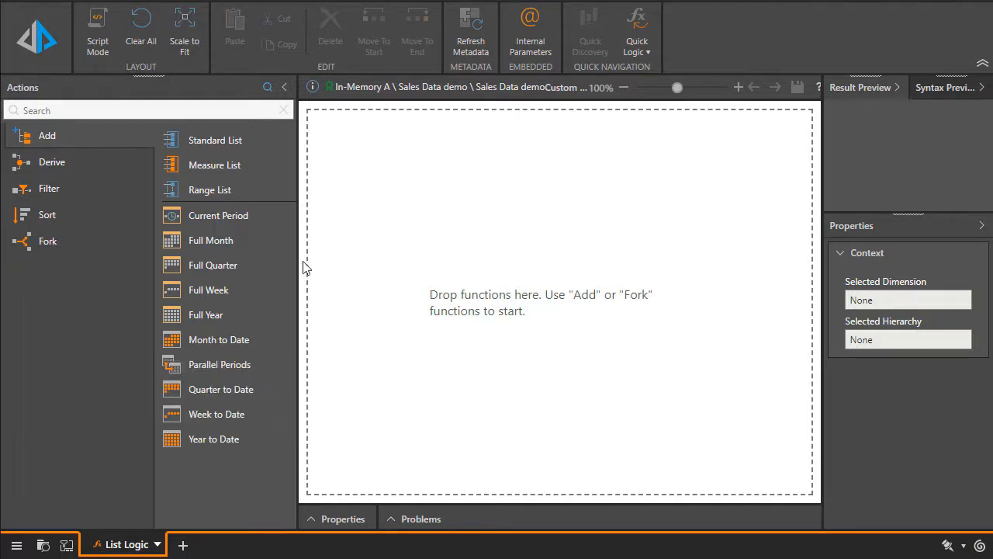
pyautogui.moveTo(295, 261); pyautogui.dragTo(200, 264)
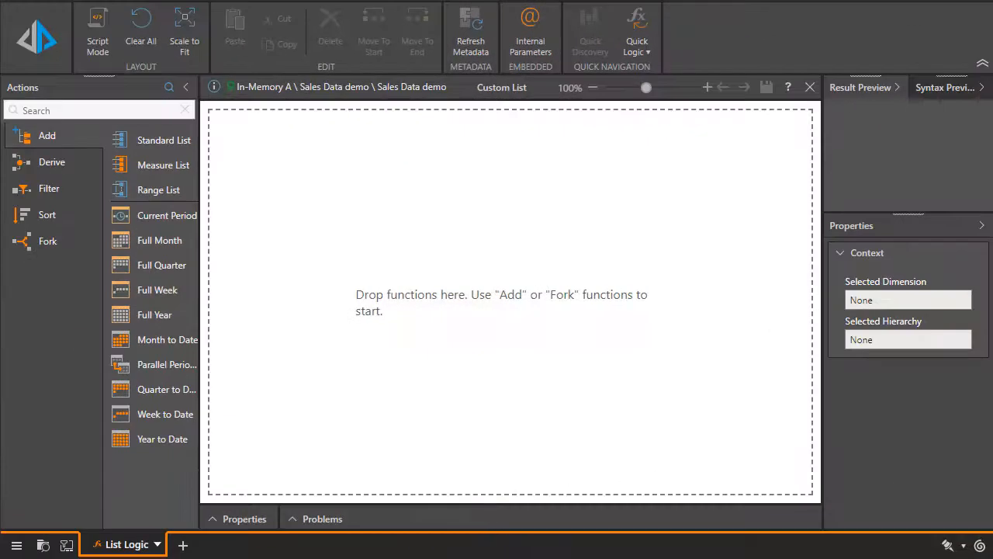
# Step: Add a Standard List to the canvas containing all members of the State hierarchy from customers
pyautogui.moveTo(117, 139); pyautogui.dragTo(273, 152)
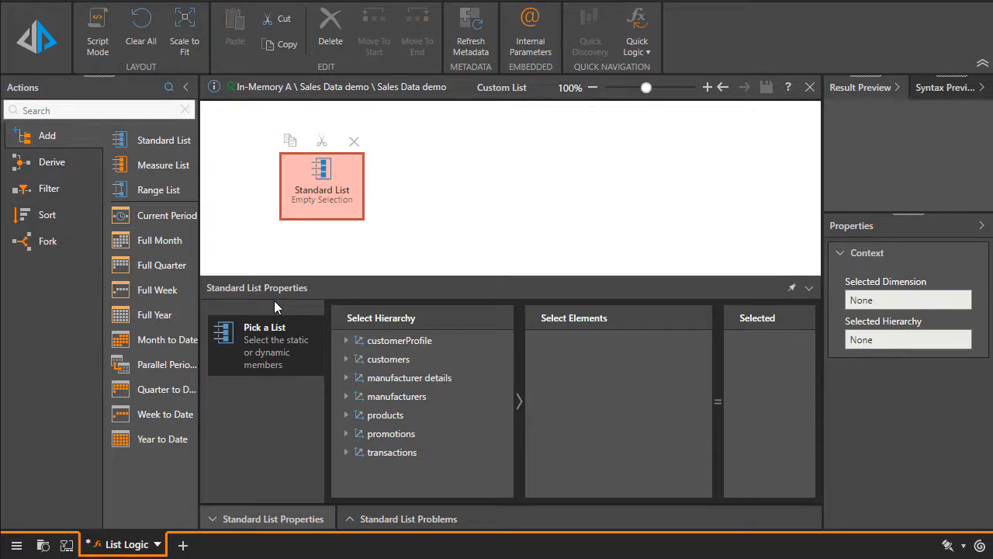
pyautogui.click(414, 358)
pyautogui.scroll(-3, 415, 396)
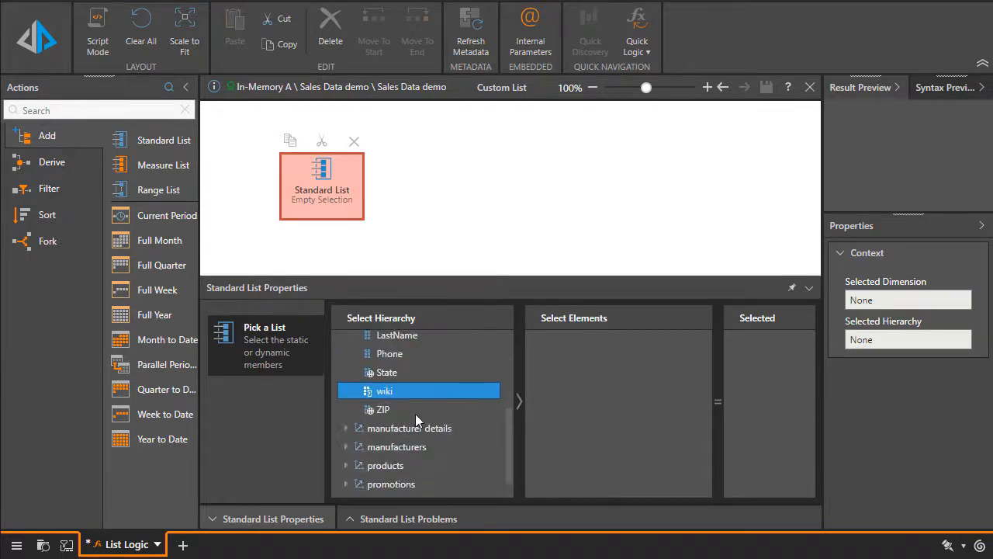
pyautogui.click(415, 374)
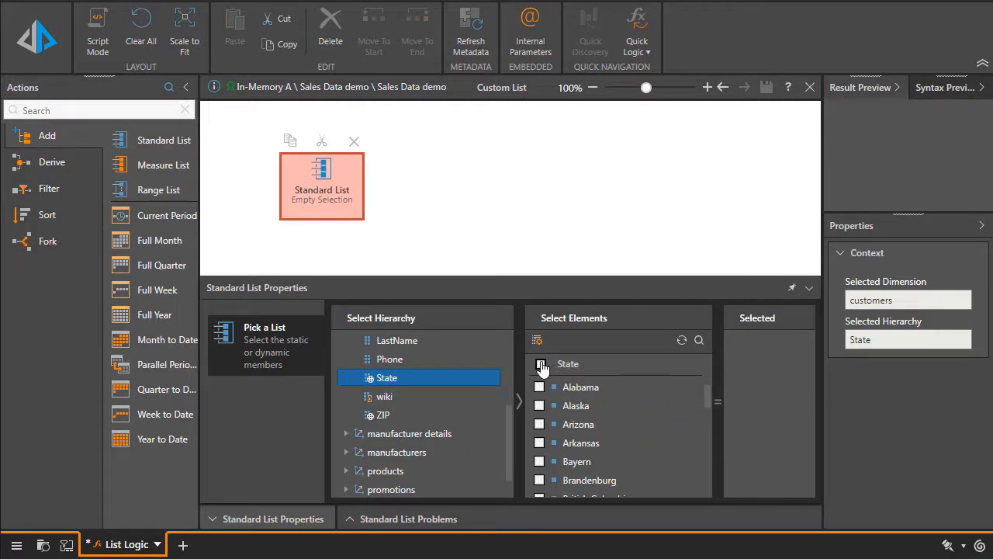
pyautogui.click(541, 364)
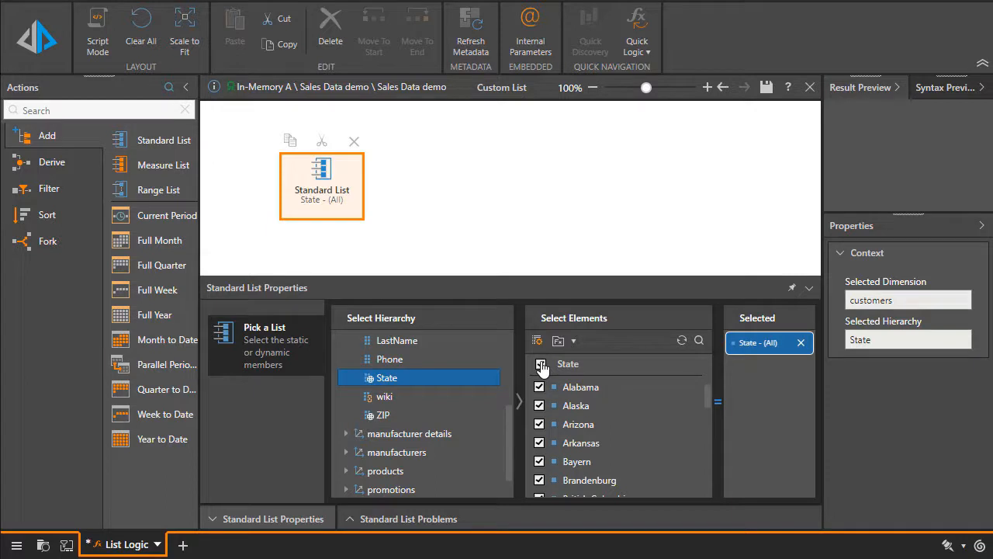
pyautogui.click(541, 366)
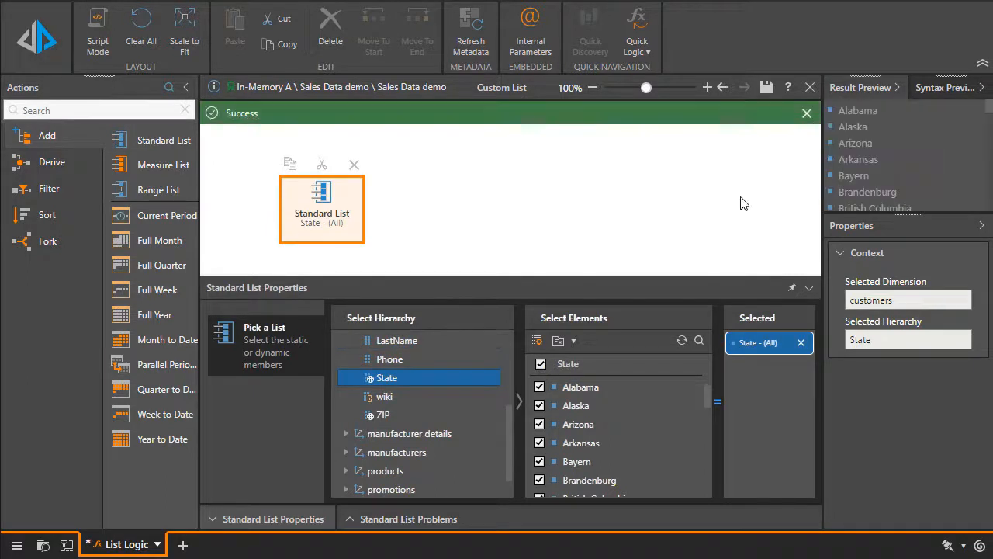
# Step: Enlarge the result preview to look through the listed states, and check the list's generated syntax
pyautogui.moveTo(912, 225); pyautogui.dragTo(912, 412)
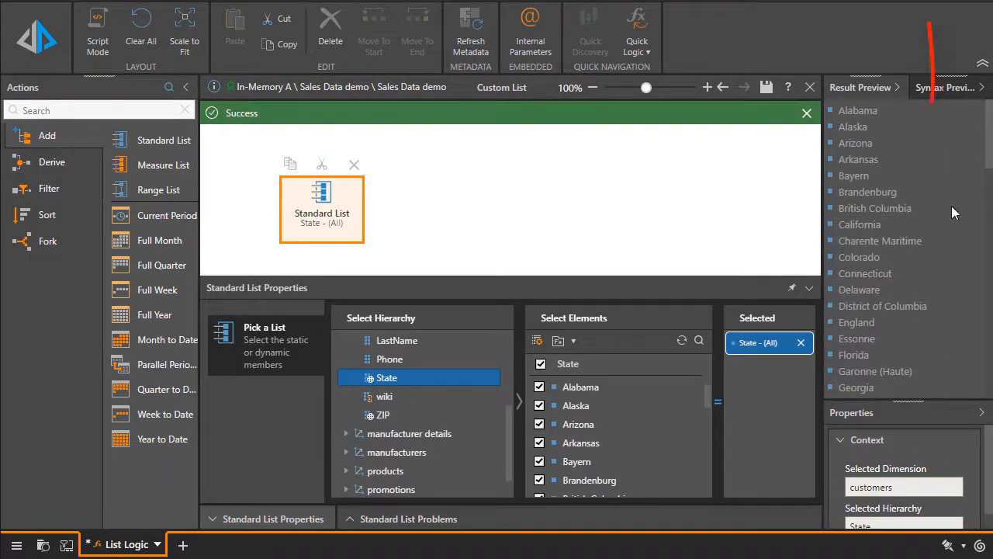
pyautogui.scroll(-5, 923, 286)
pyautogui.scroll(-3, 923, 298)
pyautogui.scroll(10, 922, 298)
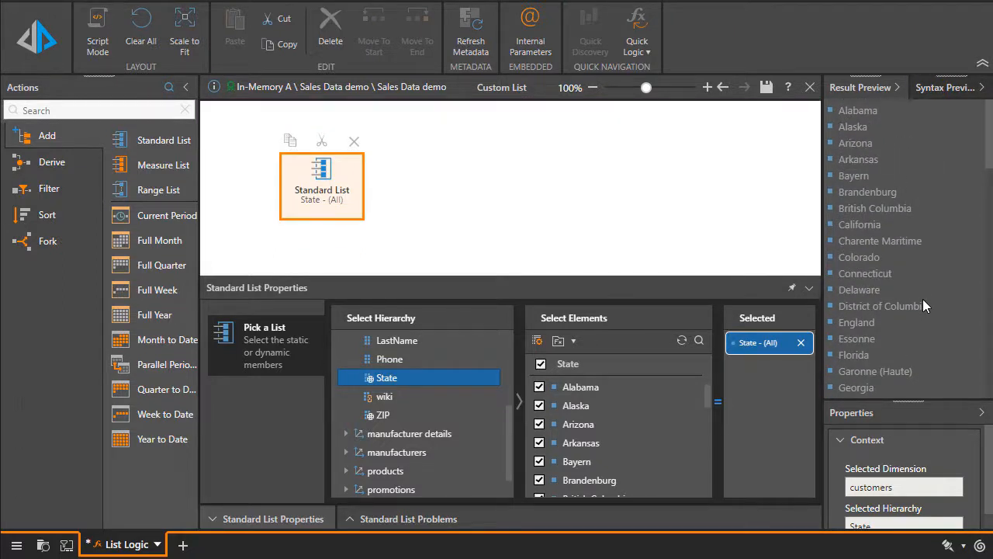
pyautogui.click(945, 87)
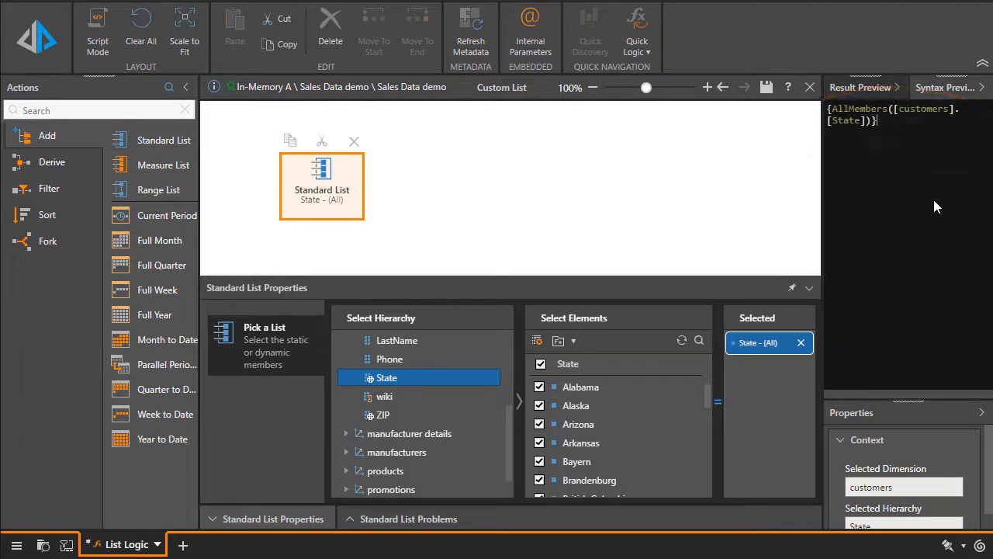
pyautogui.click(872, 86)
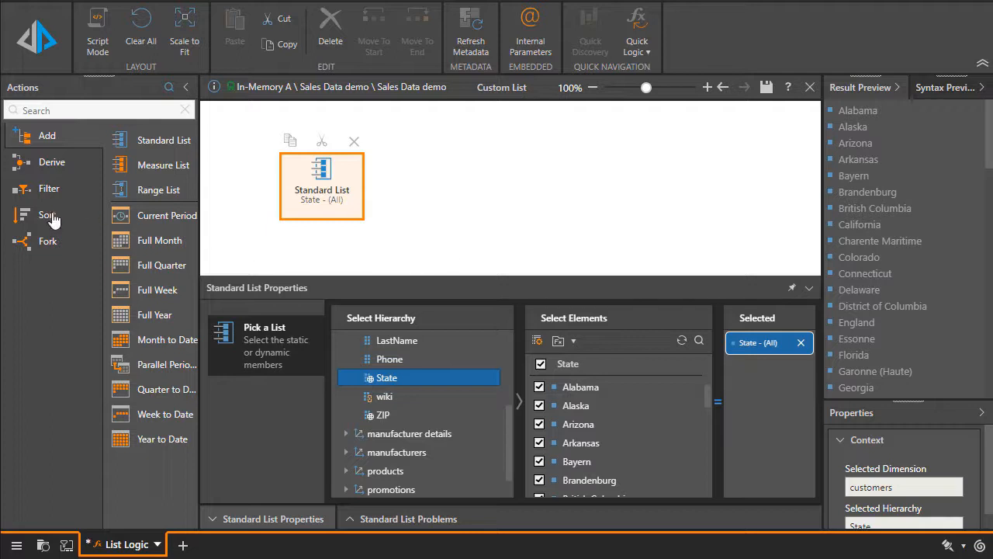
# Step: Append a Non Empty filter after the Standard List, with the country United States as its cross set
pyautogui.click(31, 196)
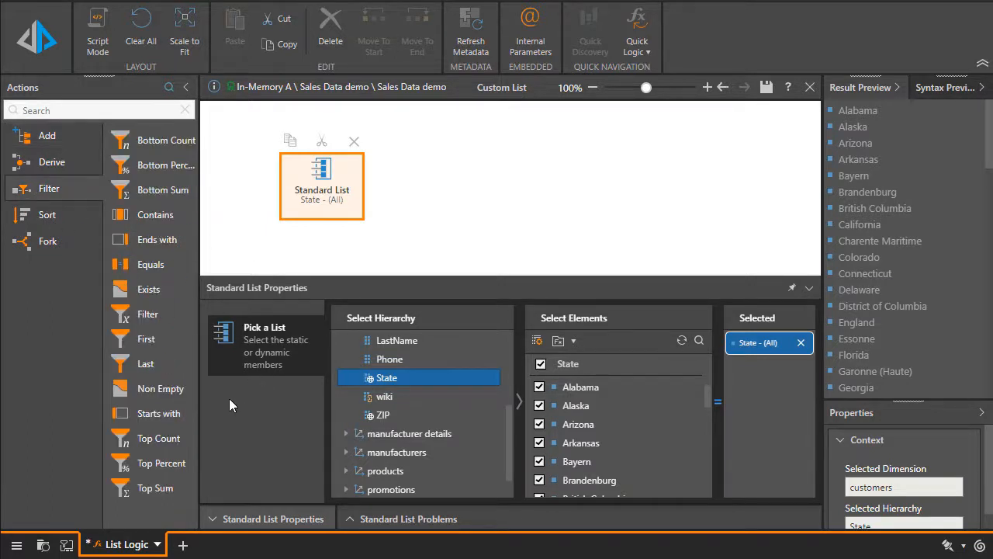
pyautogui.moveTo(159, 388); pyautogui.dragTo(486, 221)
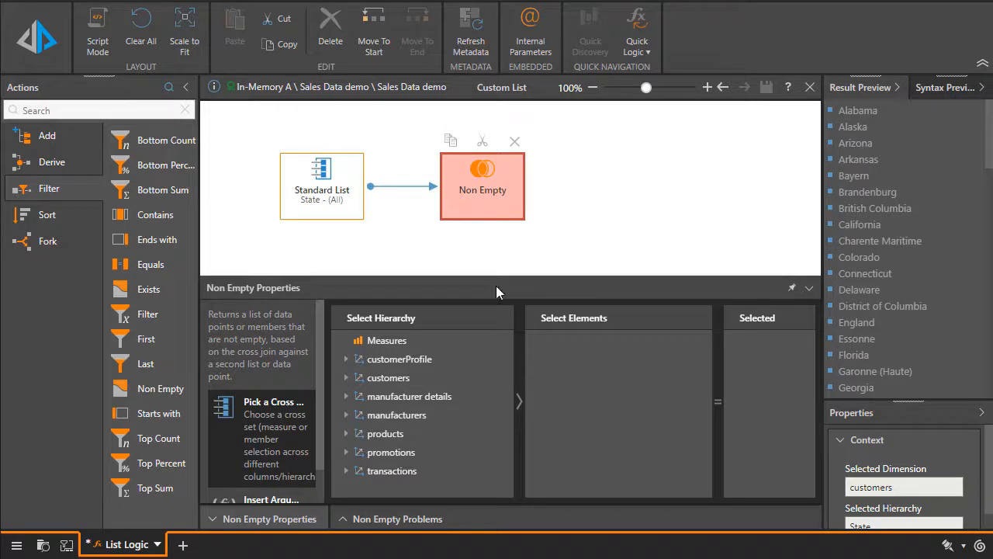
pyautogui.doubleClick(423, 376)
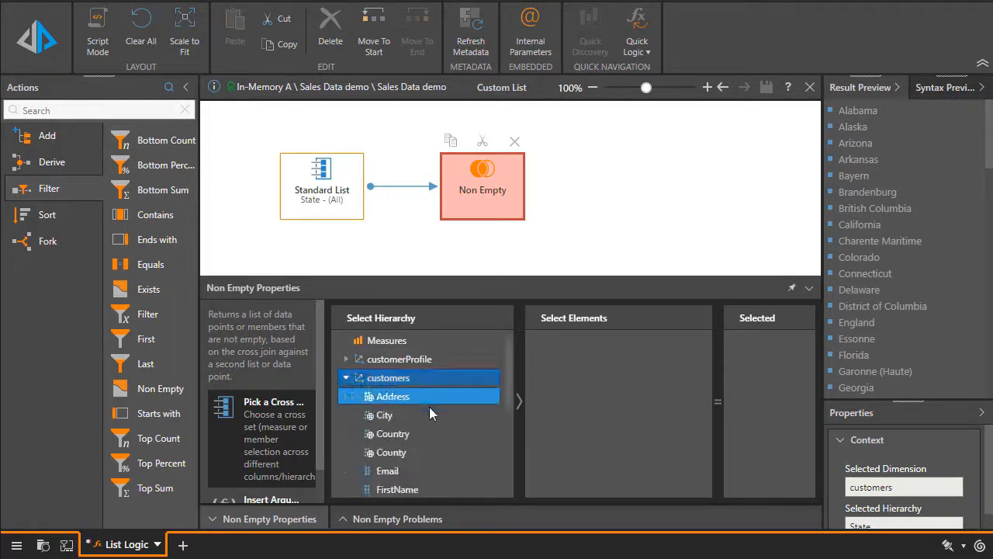
pyautogui.click(432, 434)
pyautogui.scroll(-1, 555, 442)
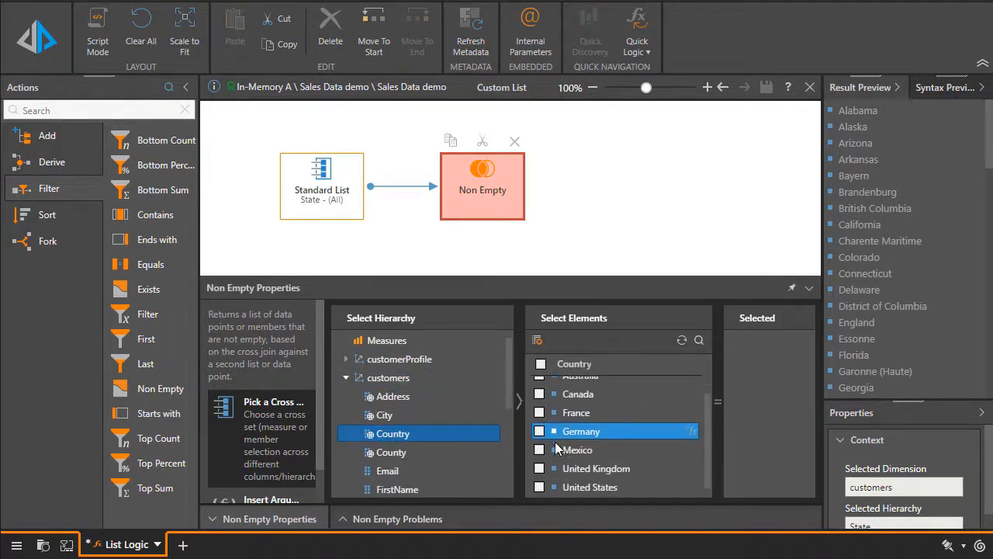
pyautogui.click(540, 486)
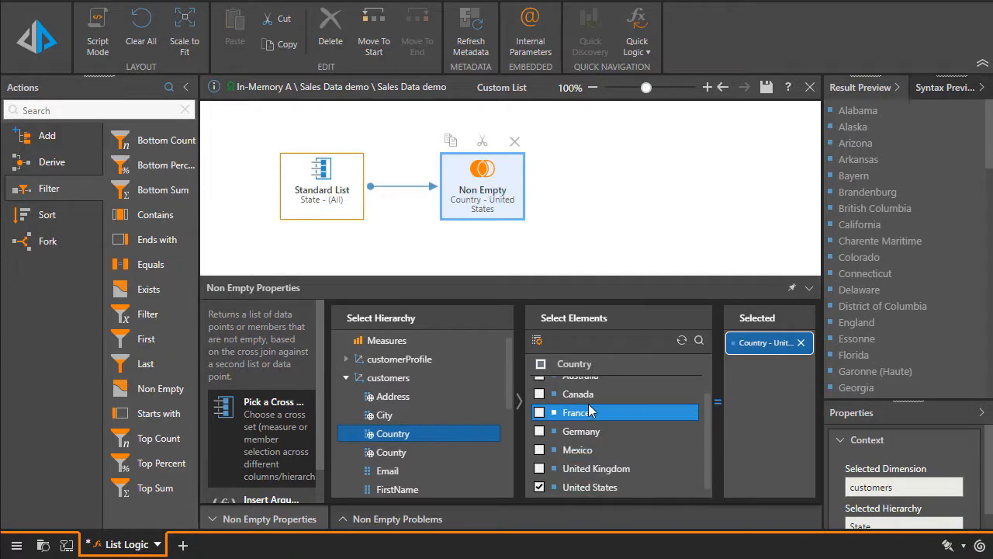
# Step: Add the Revenue measure from transactions to the Non Empty cross set and review the resulting states
pyautogui.click(412, 344)
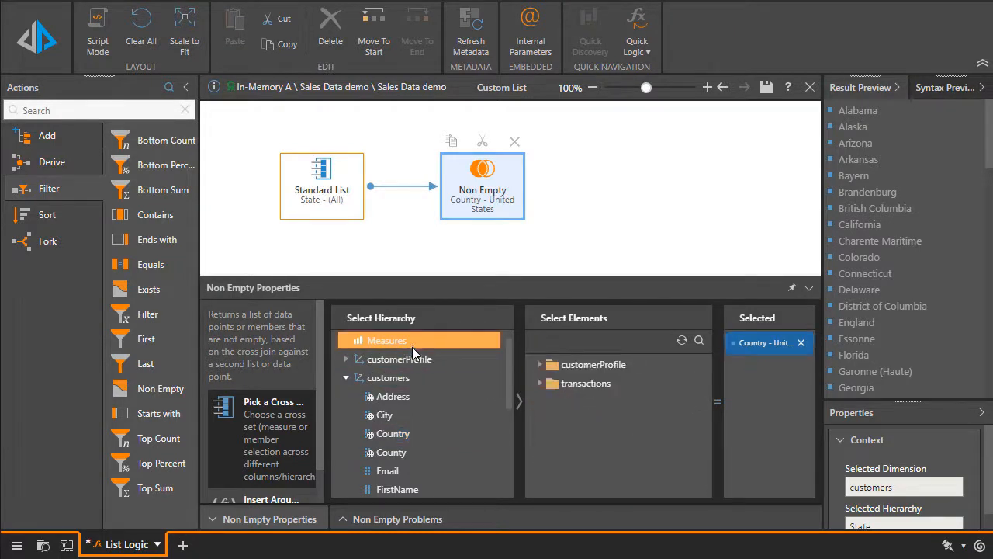
pyautogui.click(578, 383)
pyautogui.scroll(-3, 610, 416)
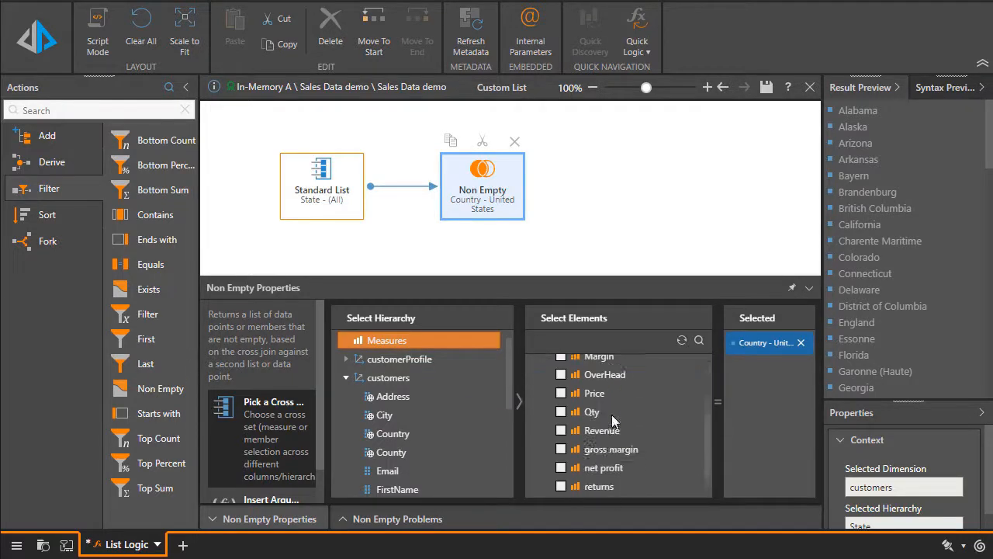
pyautogui.click(648, 420)
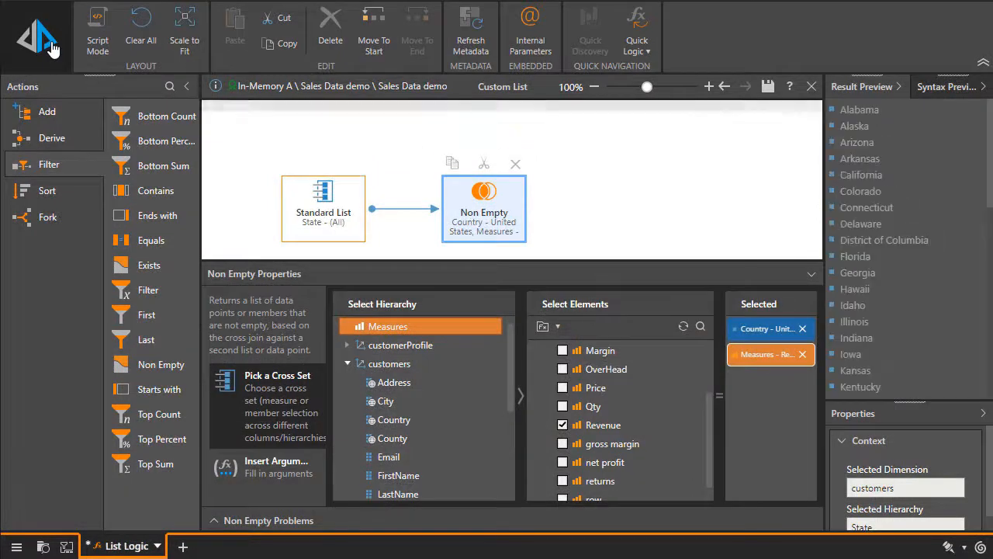
pyautogui.scroll(-5, 935, 180)
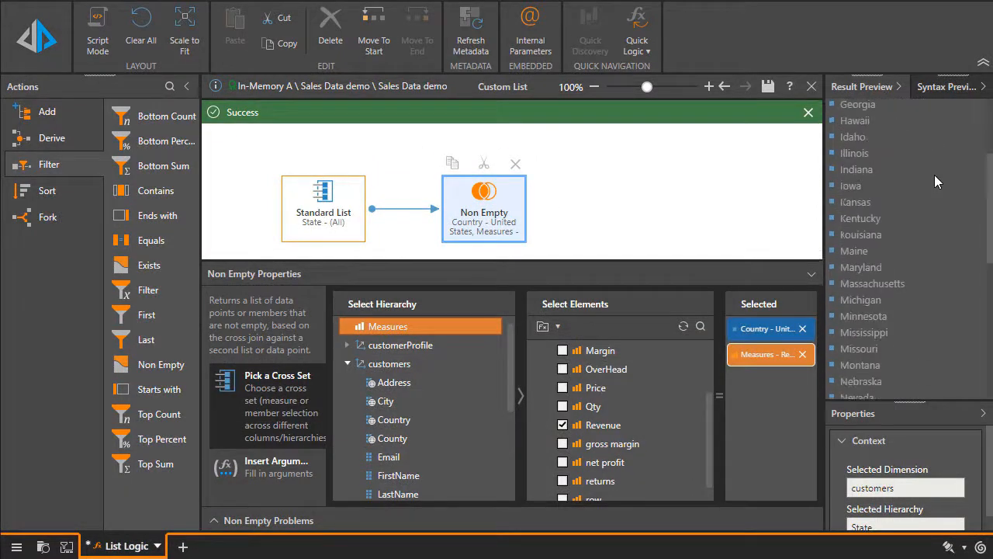
pyautogui.scroll(-5, 935, 180)
pyautogui.scroll(10, 934, 175)
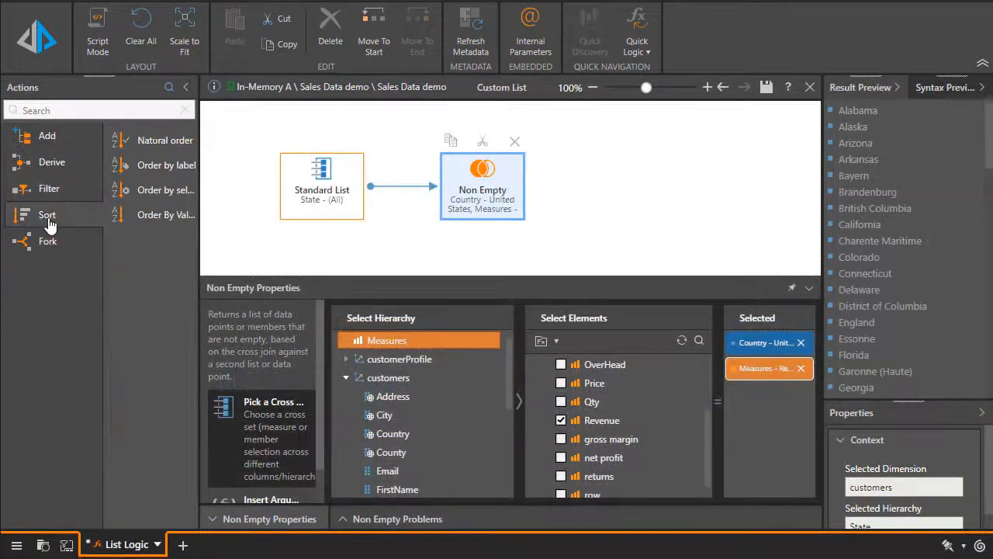
# Step: Append an Order by label sort after Non Empty, set it to Descending, and review the result
pyautogui.moveTo(48, 224); pyautogui.dragTo(557, 214)
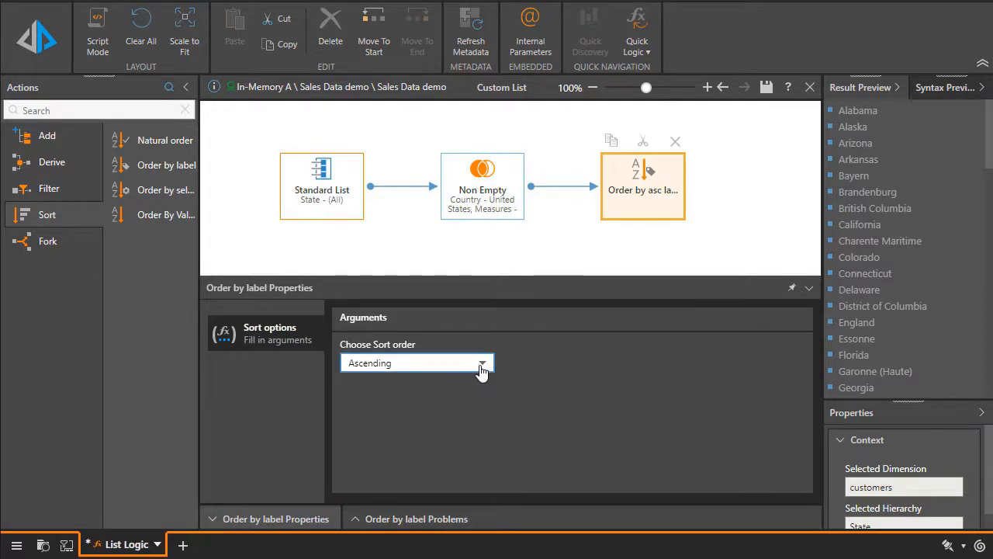
pyautogui.click(429, 363)
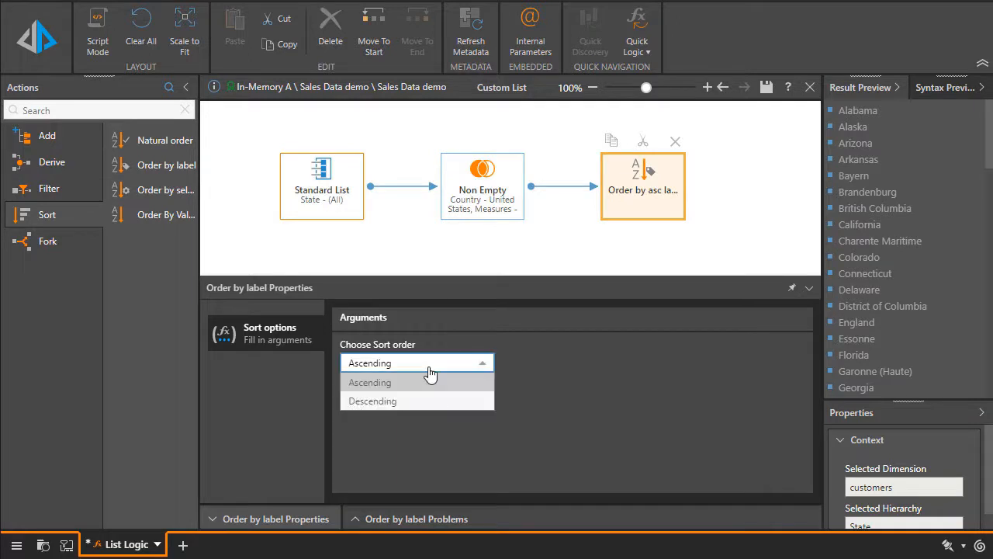
pyautogui.click(408, 399)
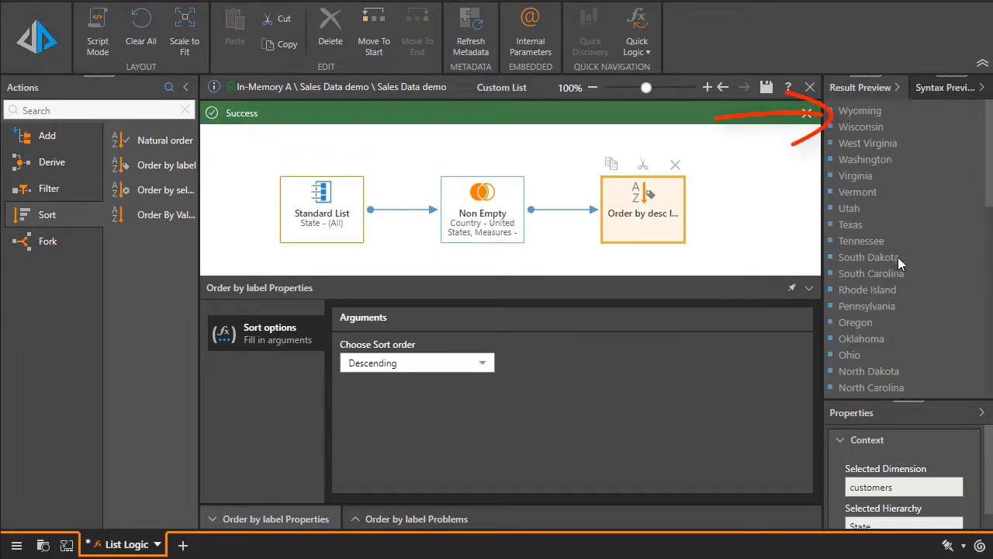
pyautogui.scroll(-10, 941, 194)
pyautogui.scroll(10, 950, 252)
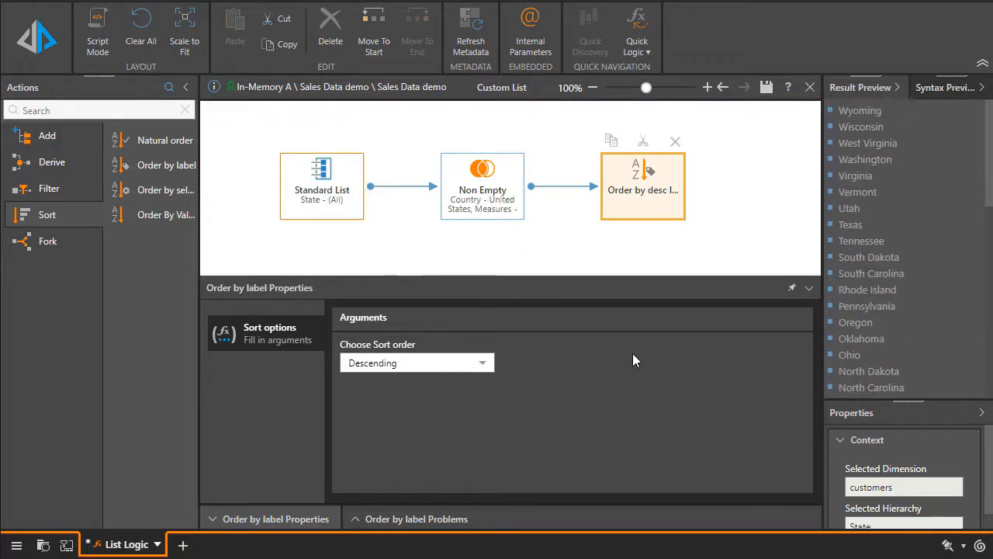
# Step: Append a First filter after the sort with 5 items, and check the result preview and syntax
pyautogui.click(40, 189)
pyautogui.moveTo(136, 313); pyautogui.dragTo(718, 209)
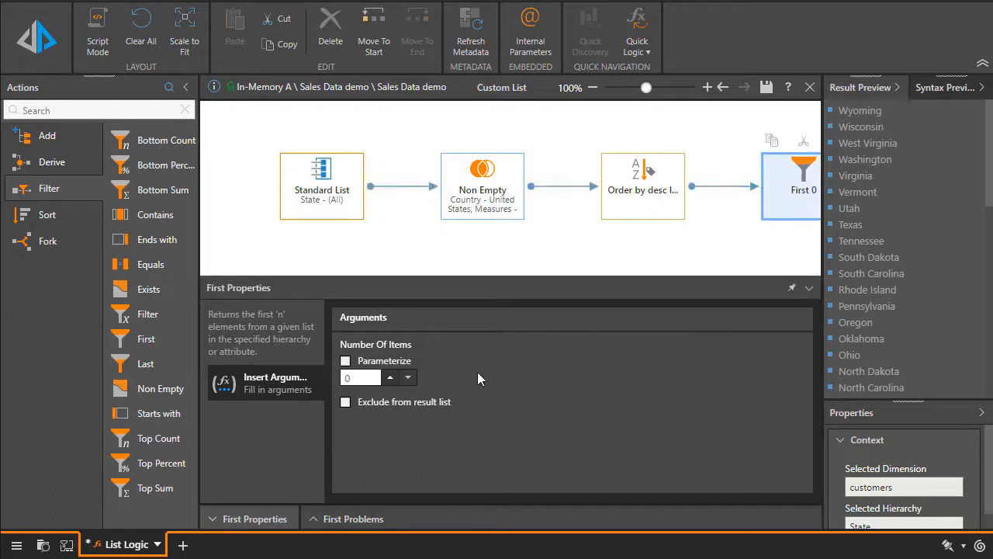
pyautogui.doubleClick(365, 378)
pyautogui.write('5')
pyautogui.click(38, 44)
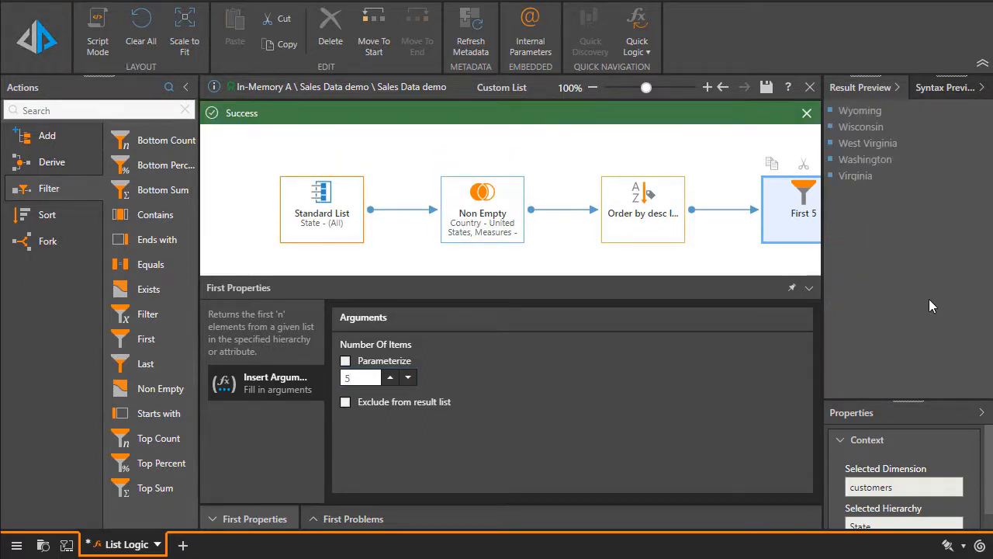
pyautogui.click(961, 87)
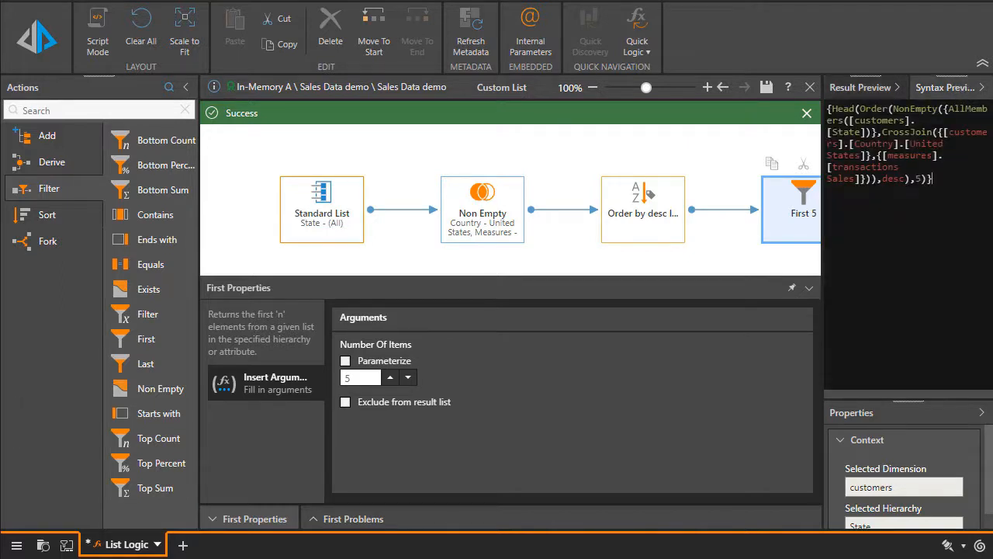
pyautogui.click(877, 87)
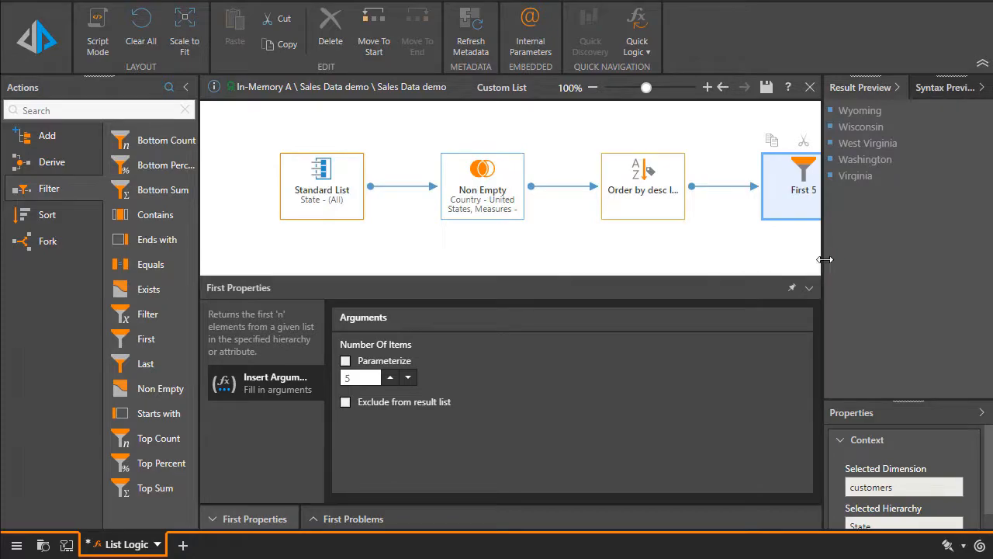
# Step: Save the custom list as "last 5 states" in the Analysts Content folder under Workgroup Content
pyautogui.click(766, 87)
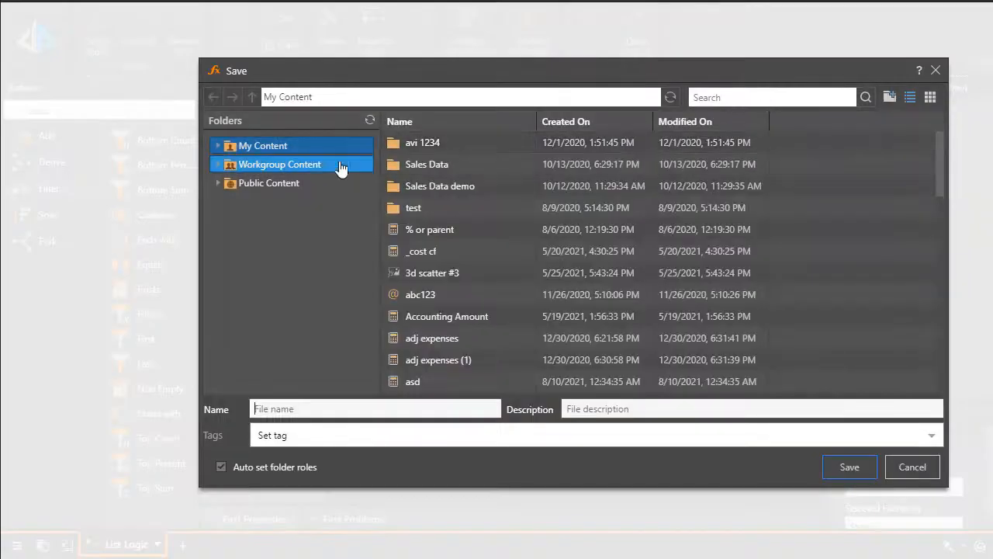
pyautogui.click(317, 172)
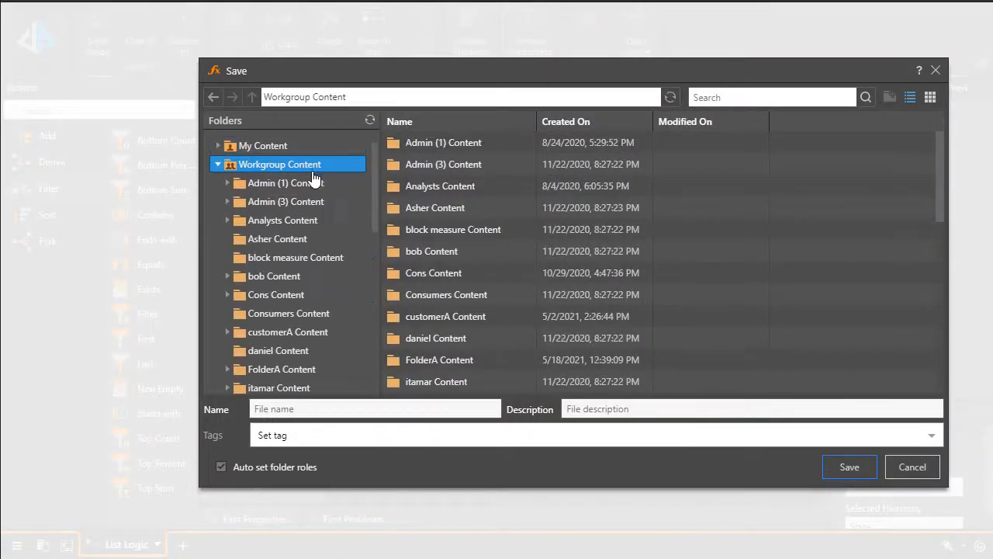
pyautogui.click(291, 224)
pyautogui.write('last 5 states')
pyautogui.press('Return')
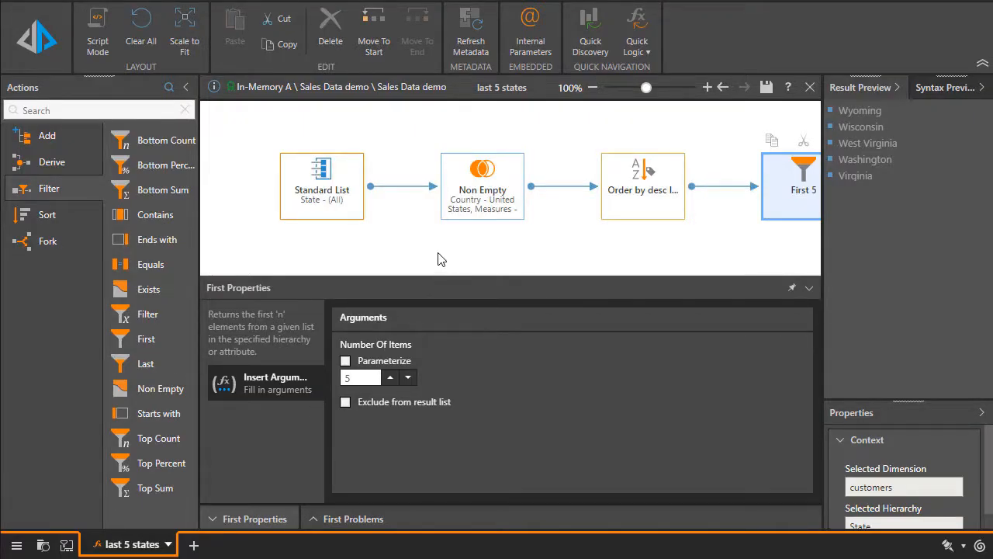
# Step: Create a quick discovery from the list, add the Revenue measure from transactions, and display it as a column chart
pyautogui.click(590, 23)
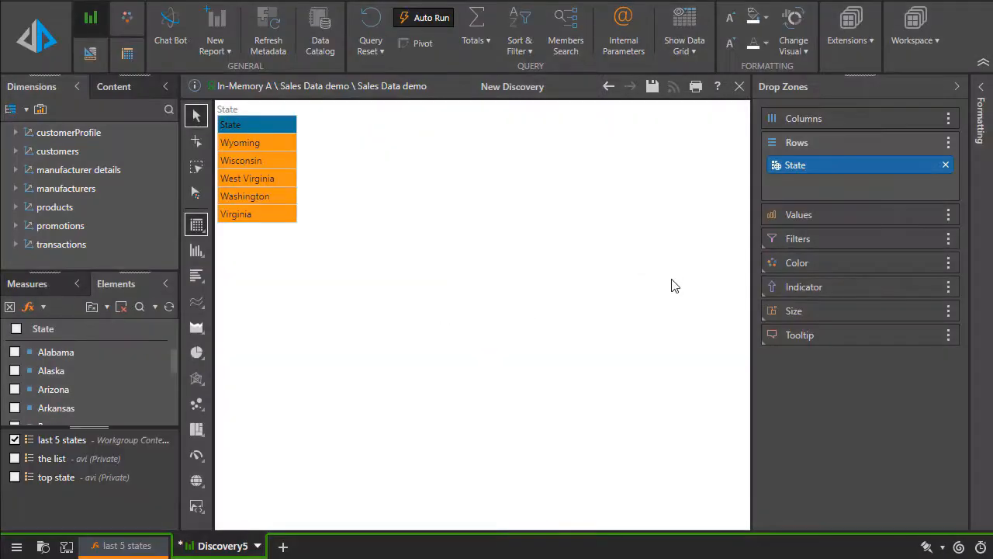
pyautogui.click(24, 283)
pyautogui.click(34, 347)
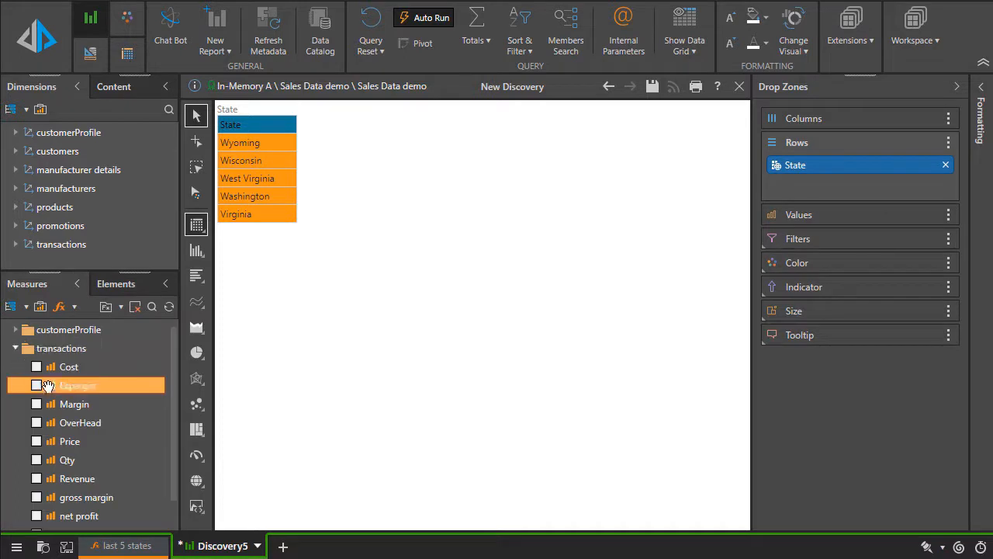
pyautogui.click(36, 478)
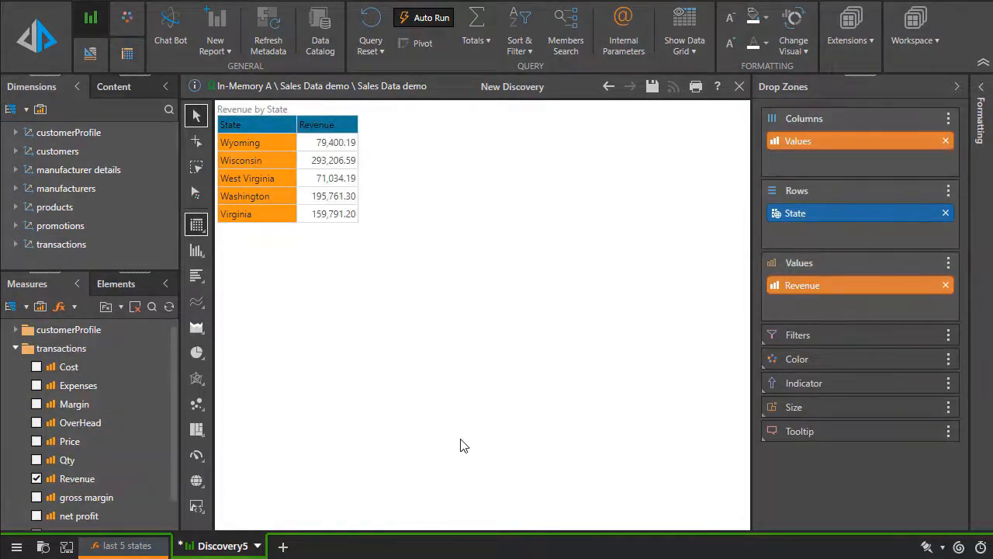
pyautogui.click(196, 252)
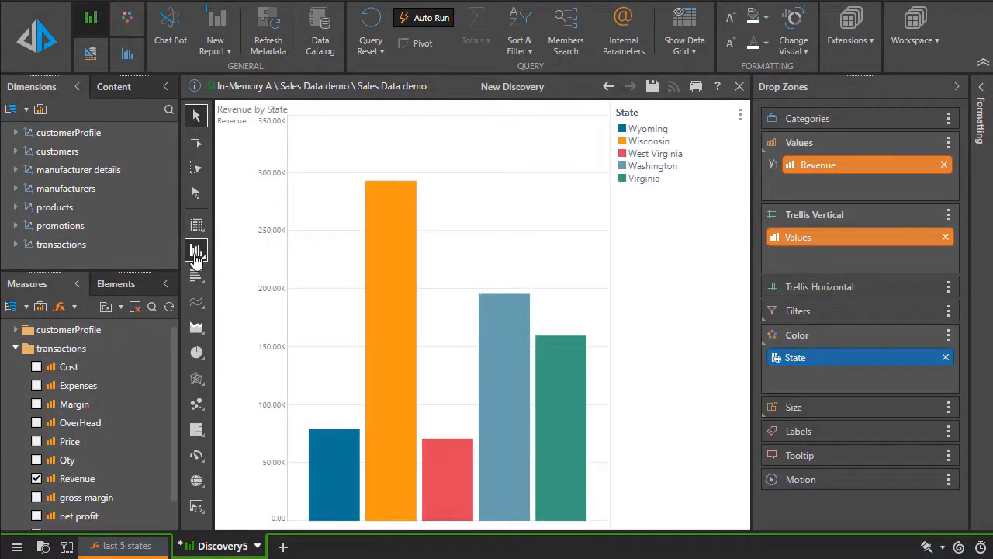
# Step: Save the discovery as "last 5 states chart" in Analysts Content and inspect the custom lists available for the State hierarchy
pyautogui.click(652, 86)
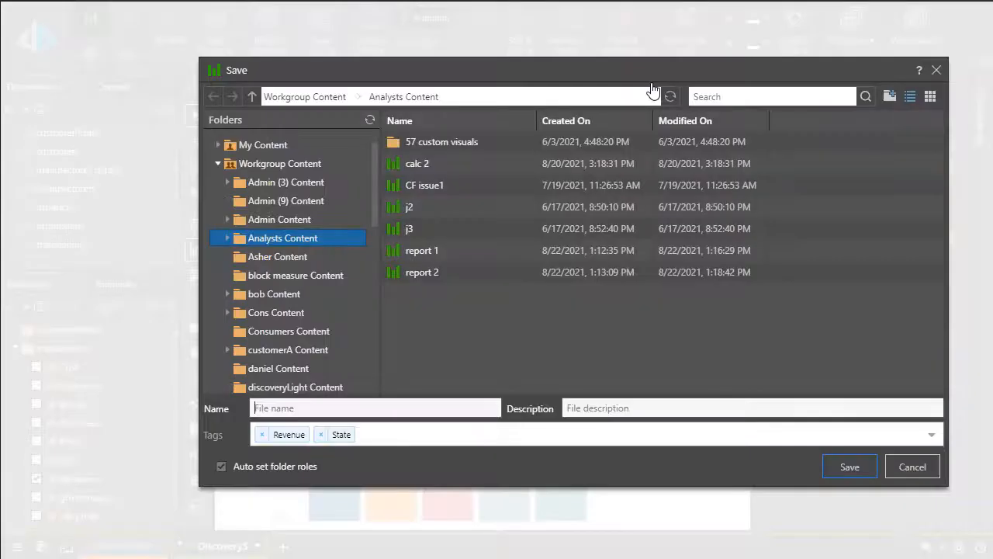
pyautogui.click(413, 409)
pyautogui.write('last 5 stats charte')
pyautogui.press('Return')
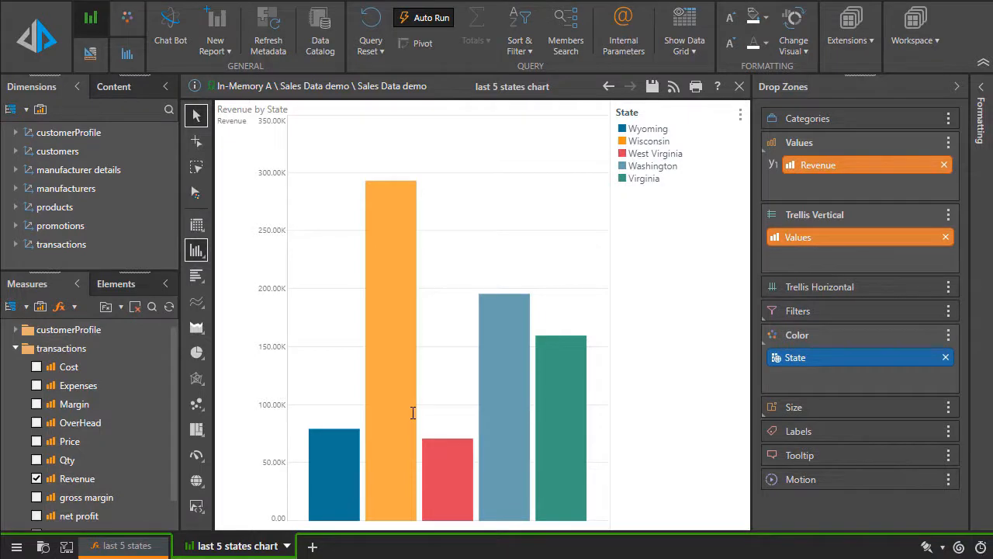
pyautogui.click(811, 357)
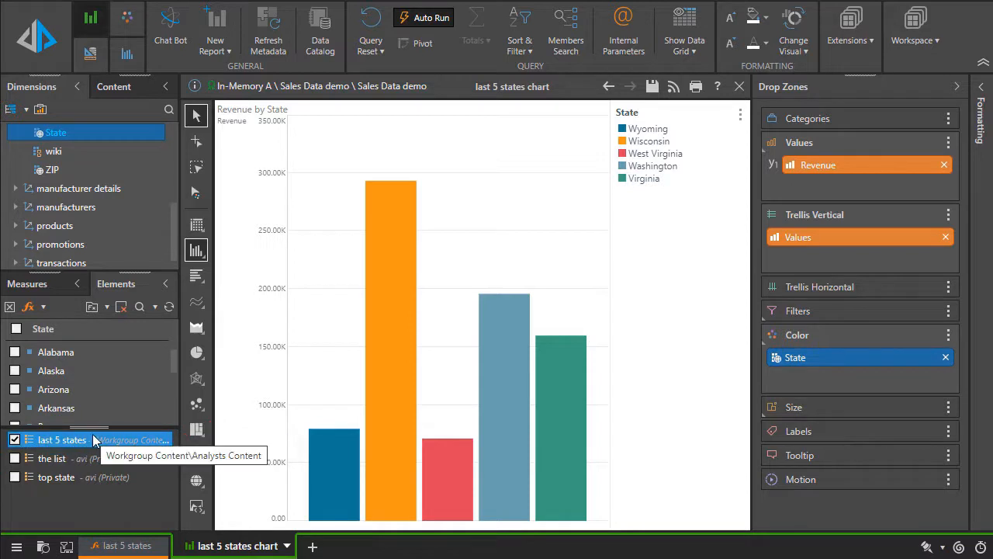
pyautogui.moveTo(100, 426); pyautogui.dragTo(100, 448)
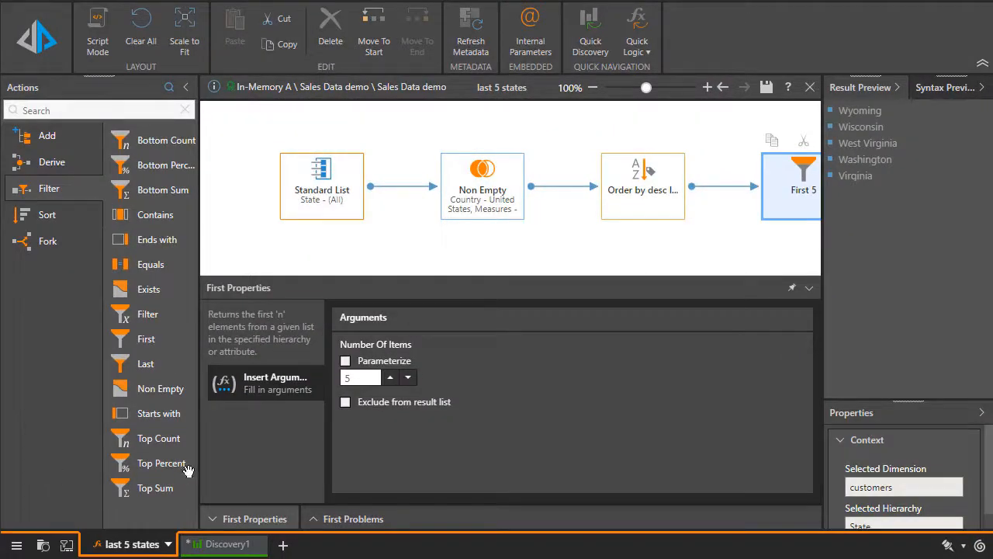
# Step: In the last 5 states list, replace the Order by label node with an Order By Value sort between Non Empty and First
pyautogui.moveTo(200, 463); pyautogui.dragTo(126, 469)
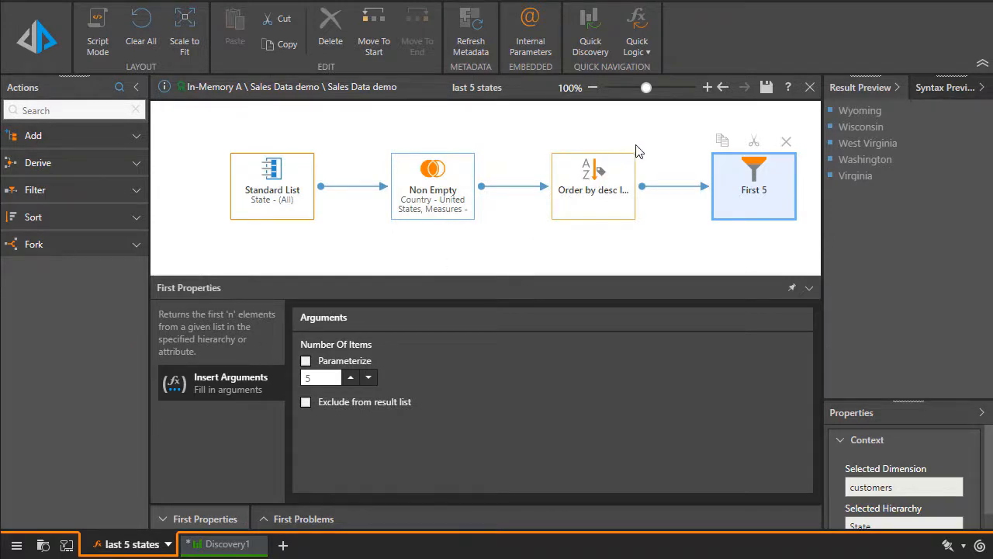
pyautogui.click(626, 166)
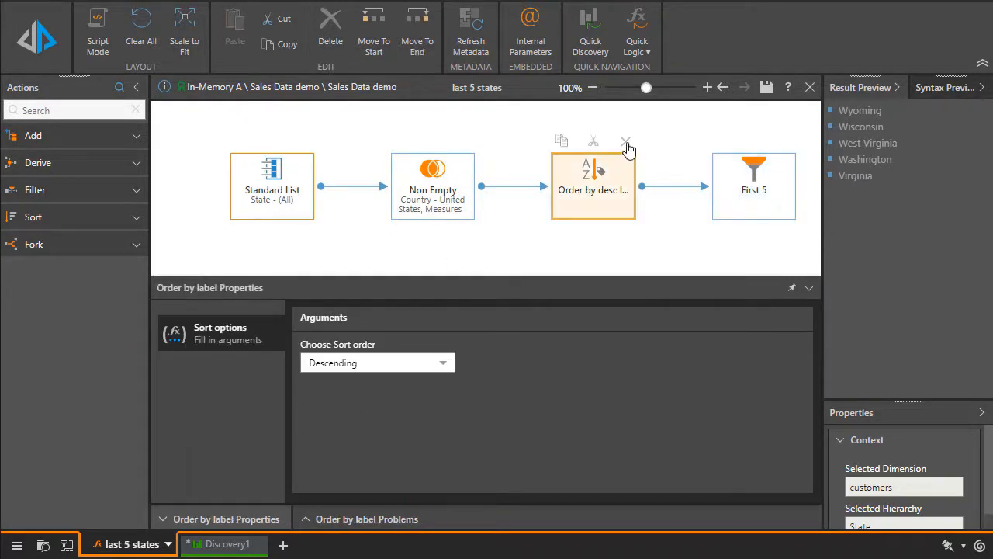
pyautogui.click(626, 143)
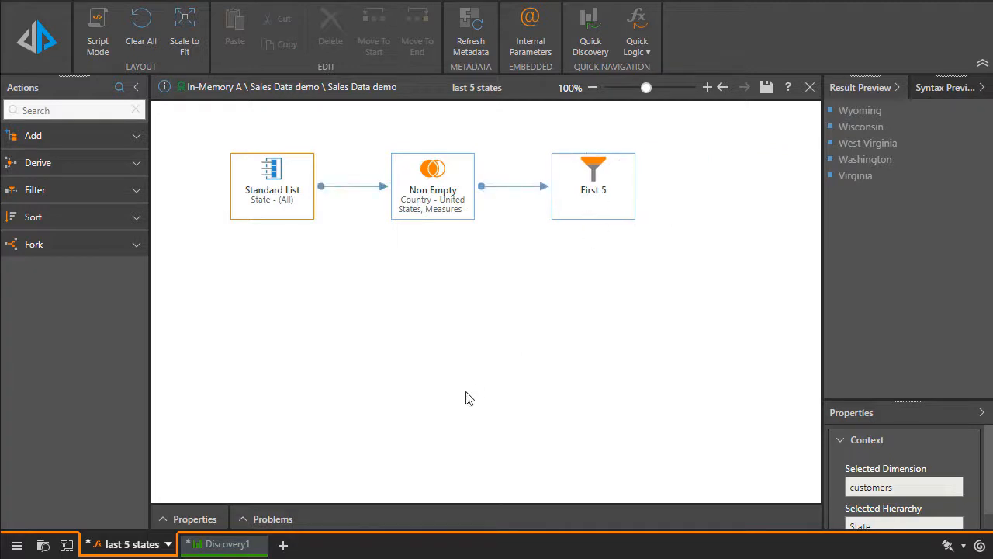
pyautogui.click(71, 219)
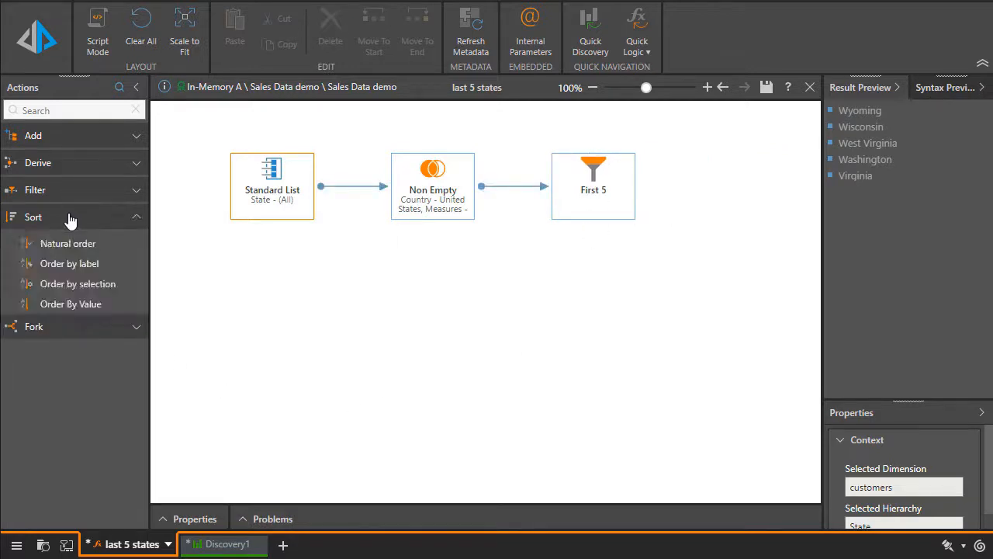
pyautogui.moveTo(80, 304); pyautogui.dragTo(520, 189)
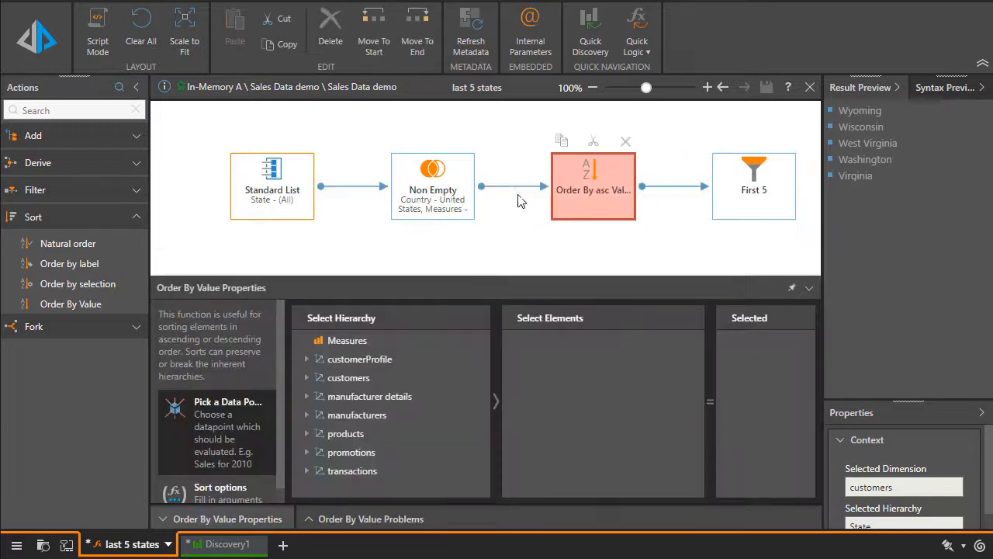
# Step: Set the Order By Value data point to the Expenses measure combined with the Reseller promotion category
pyautogui.click(370, 341)
pyautogui.click(548, 384)
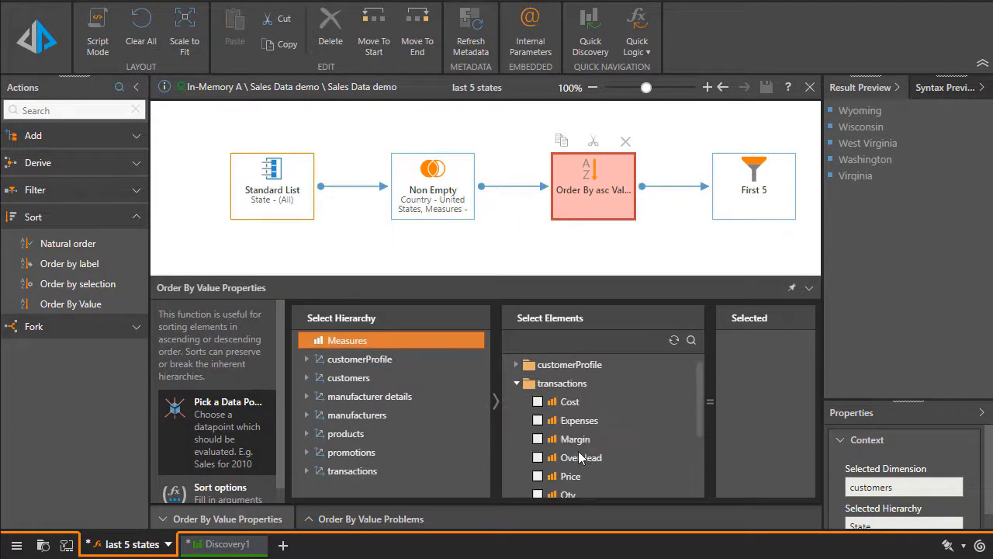
pyautogui.click(538, 420)
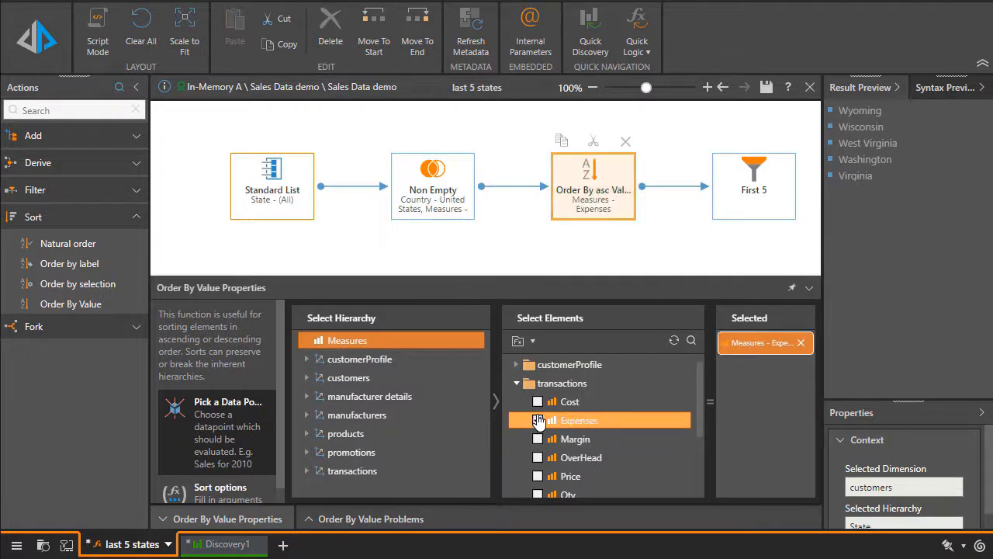
pyautogui.click(391, 455)
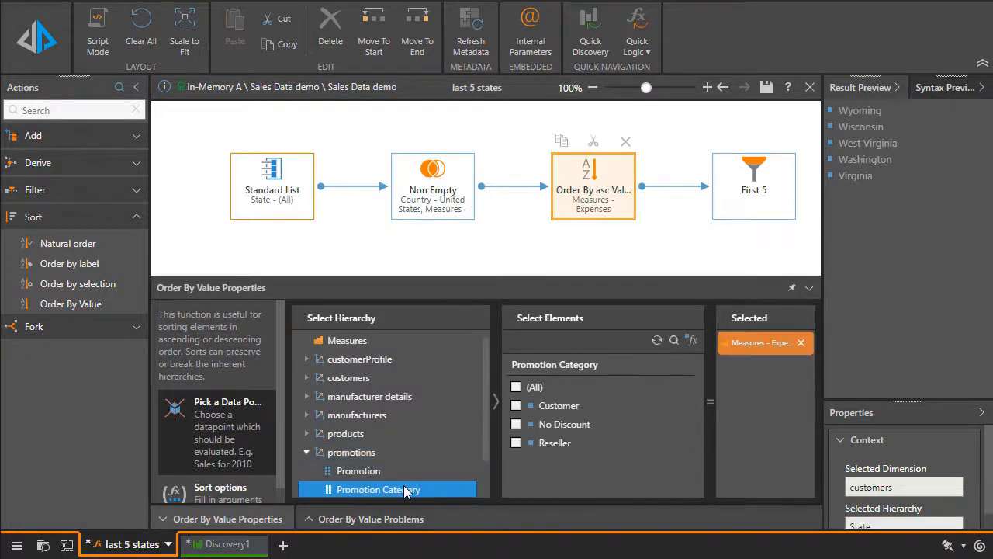
pyautogui.scroll(-1, 446, 471)
pyautogui.click(516, 443)
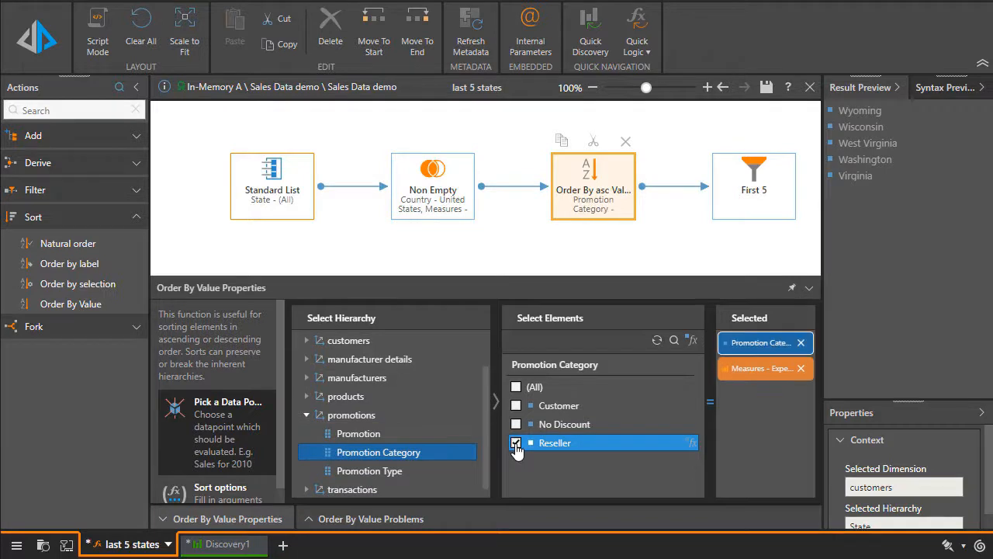
# Step: Set the First filter's number of items to 10 and save the list
pyautogui.click(749, 182)
pyautogui.moveTo(330, 378); pyautogui.dragTo(273, 388)
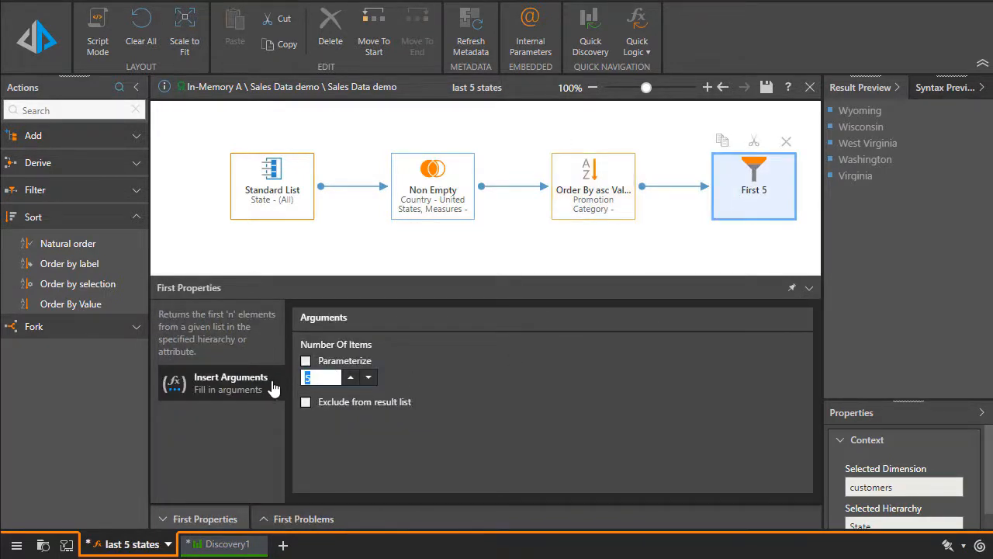
pyautogui.write('10')
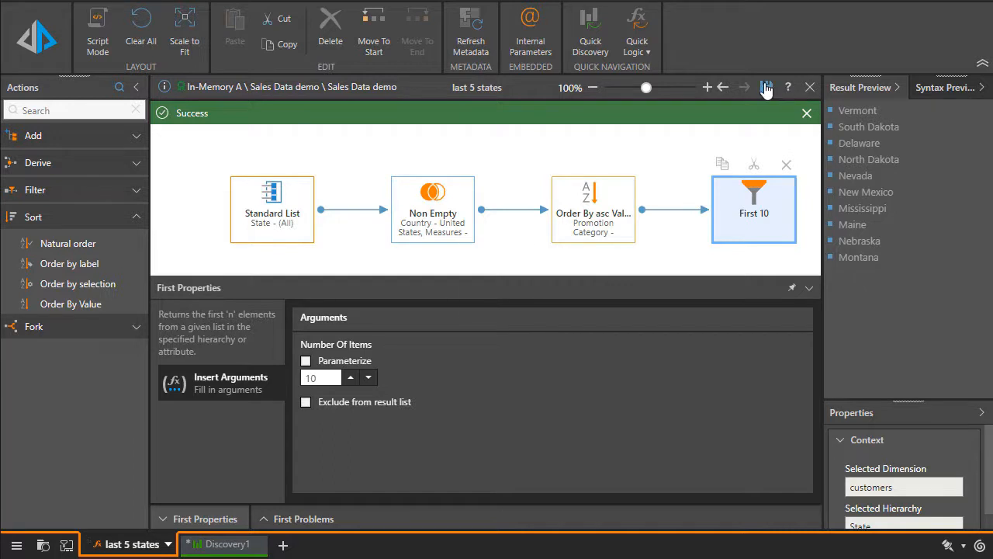
# Step: Return to the discovery and refresh its column chart with the edited list
pyautogui.click(221, 546)
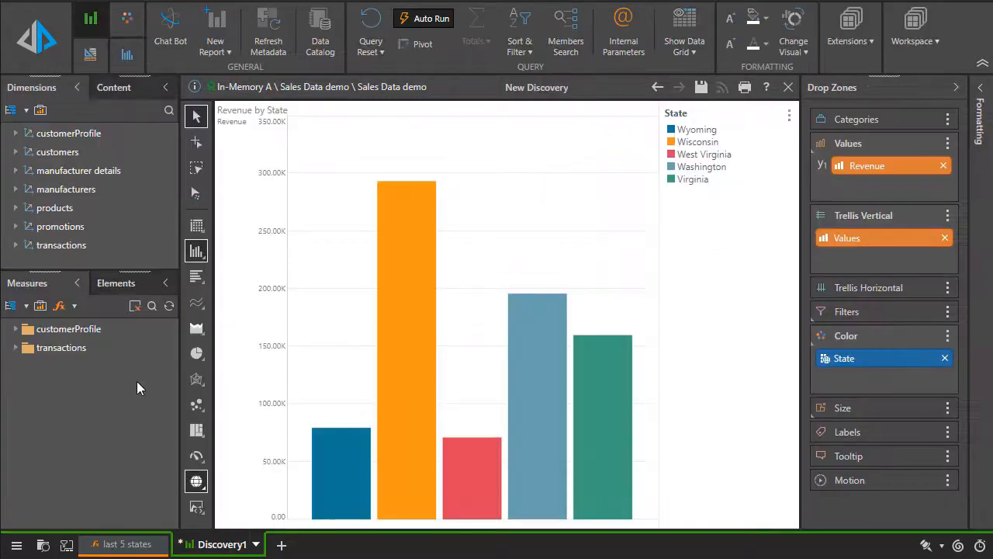
pyautogui.click(23, 43)
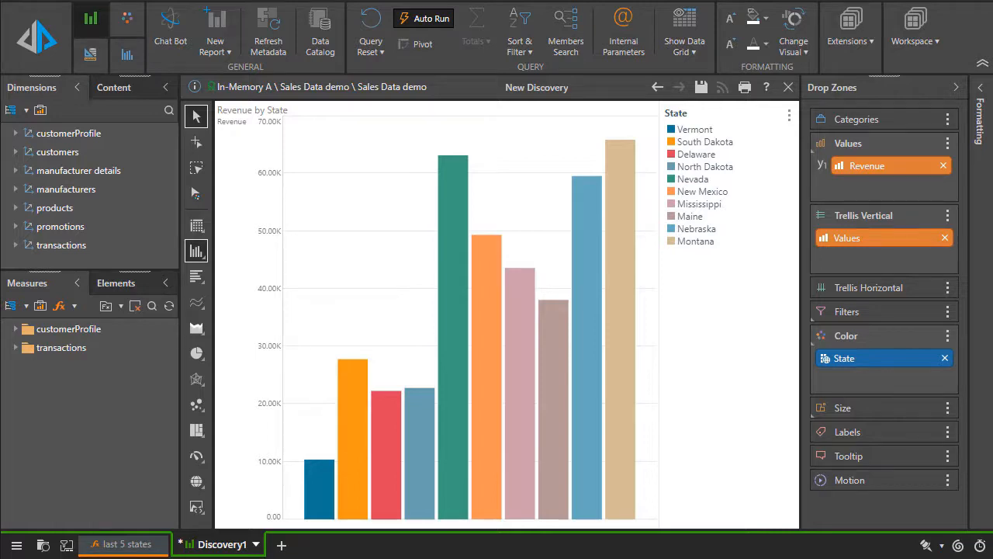
# Step: Duplicate the last 5 states list and narrow the actions area so the copy's whole flow fits on the canvas
pyautogui.click(167, 545)
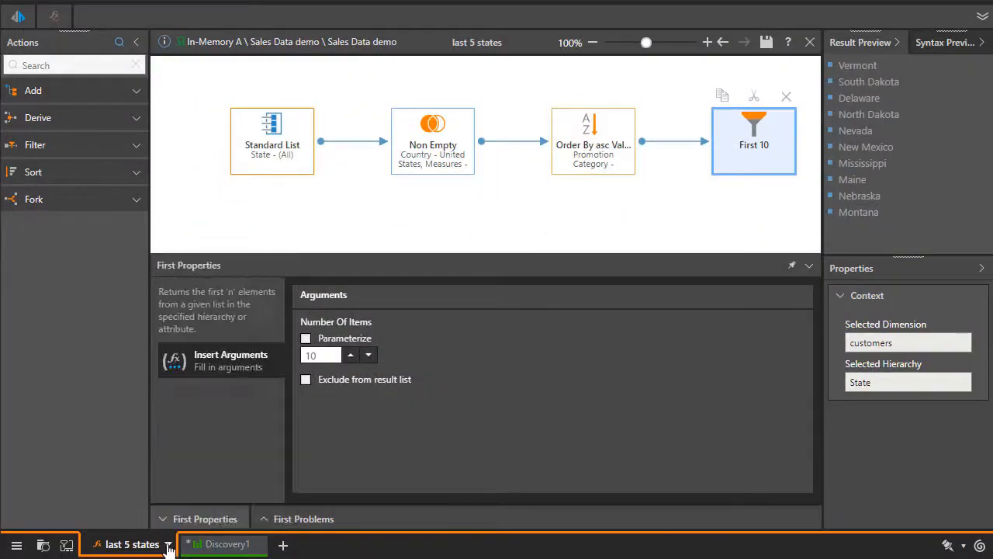
pyautogui.click(167, 544)
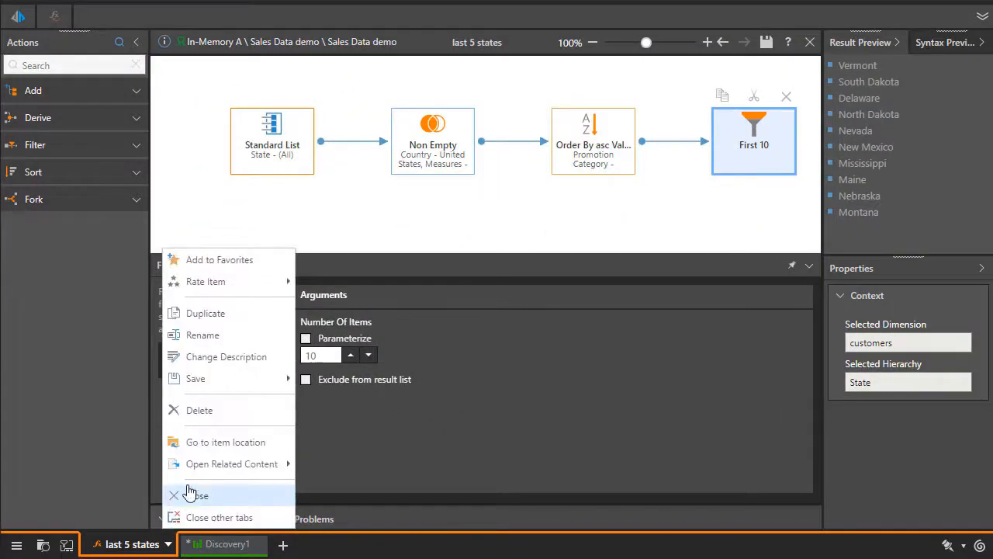
pyautogui.click(239, 316)
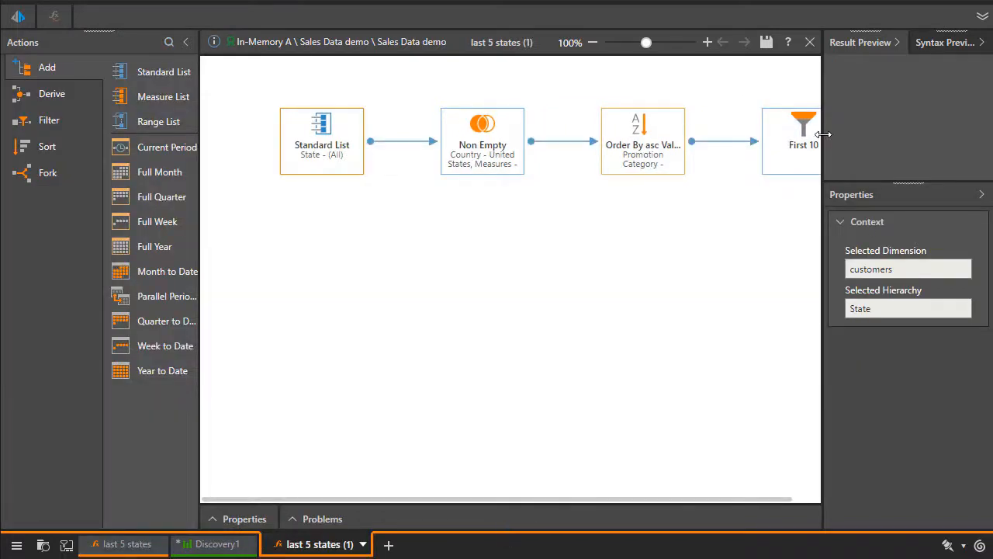
pyautogui.moveTo(198, 218); pyautogui.dragTo(91, 214)
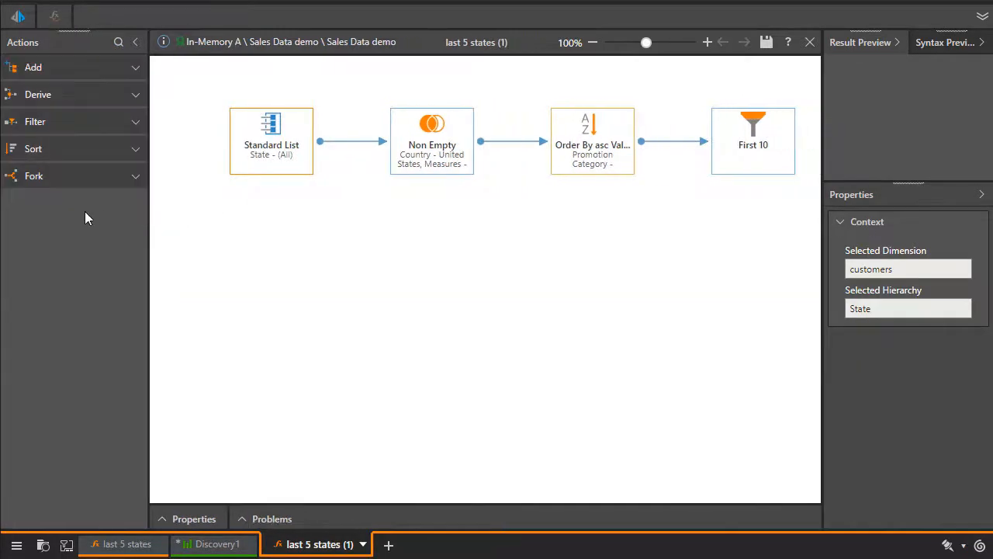
# Step: Delete the First, Order By Value and Non Empty nodes from the duplicated list, keeping only the Standard List
pyautogui.click(748, 132)
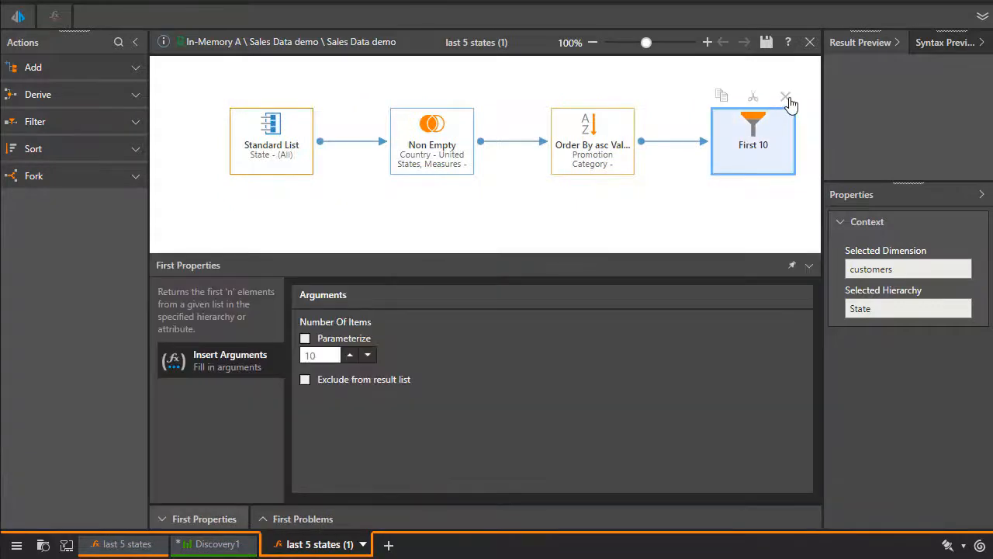
pyautogui.click(785, 99)
pyautogui.click(609, 132)
pyautogui.click(626, 98)
pyautogui.click(468, 148)
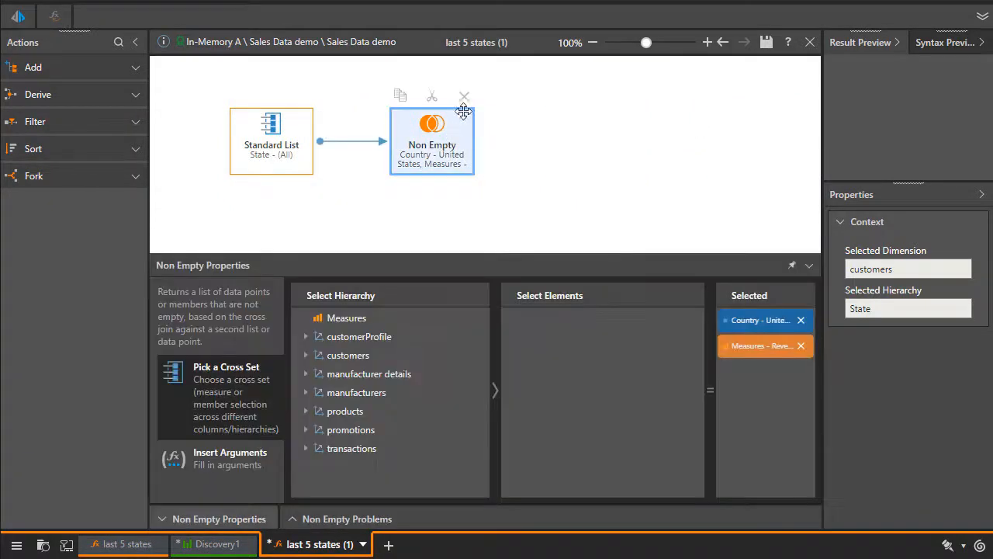
pyautogui.click(464, 99)
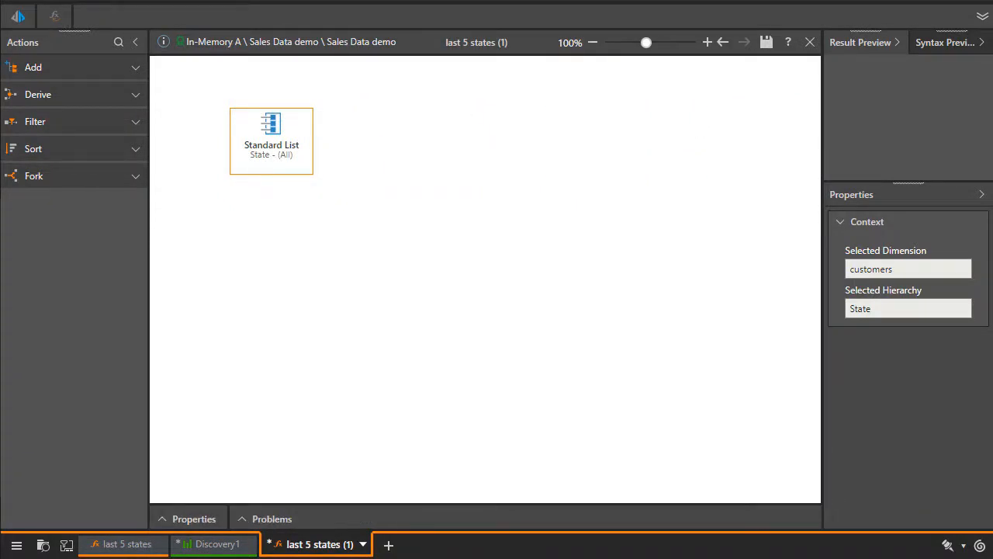
# Step: Append an If fork after the Standard List with the Margin measure as its data point, and open its comparison arguments
pyautogui.click(54, 177)
pyautogui.moveTo(40, 209); pyautogui.dragTo(315, 194)
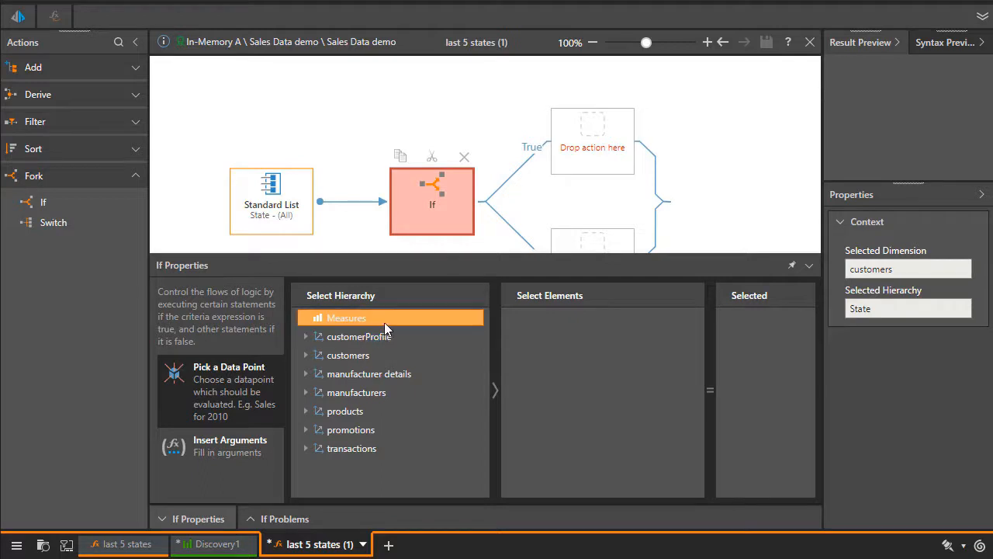
pyautogui.click(384, 322)
pyautogui.click(553, 367)
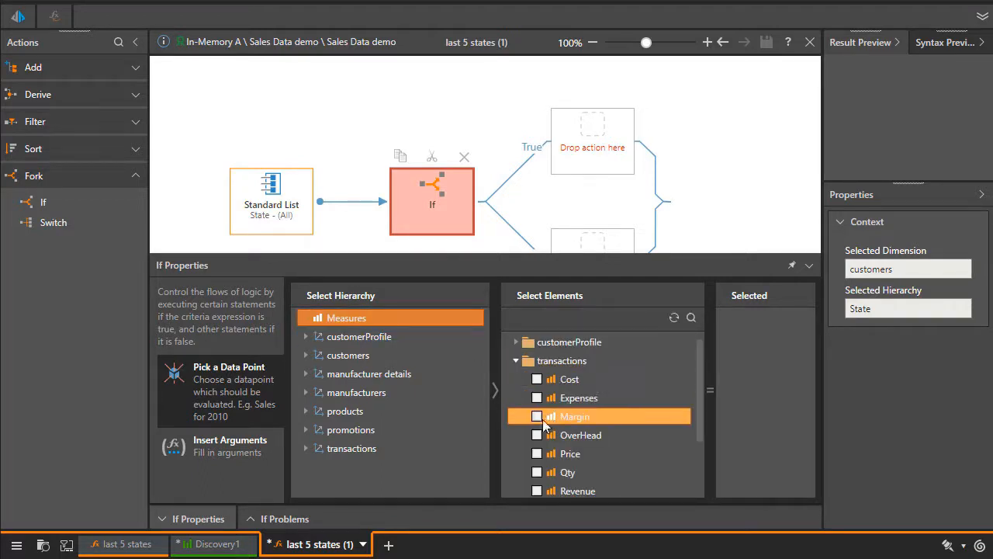
pyautogui.click(537, 417)
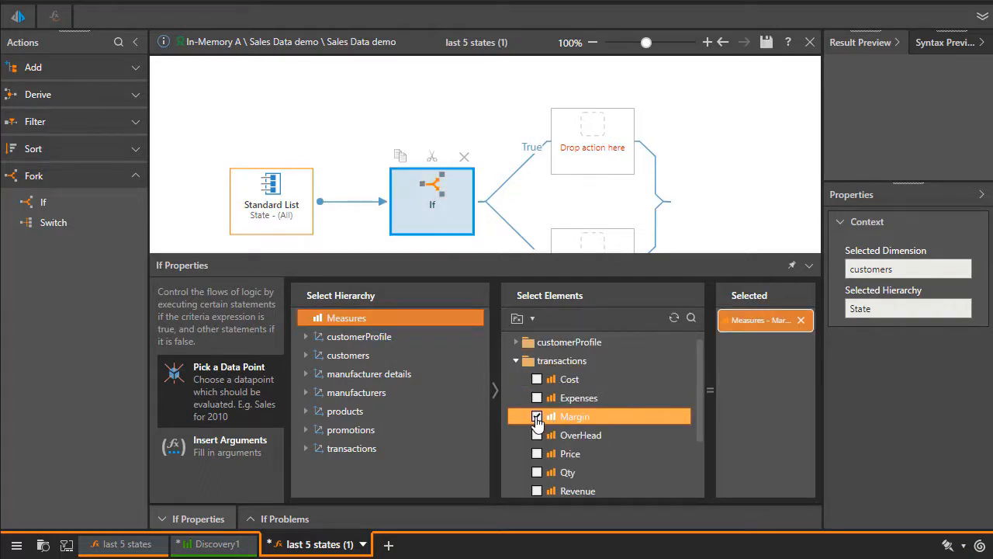
pyautogui.click(229, 456)
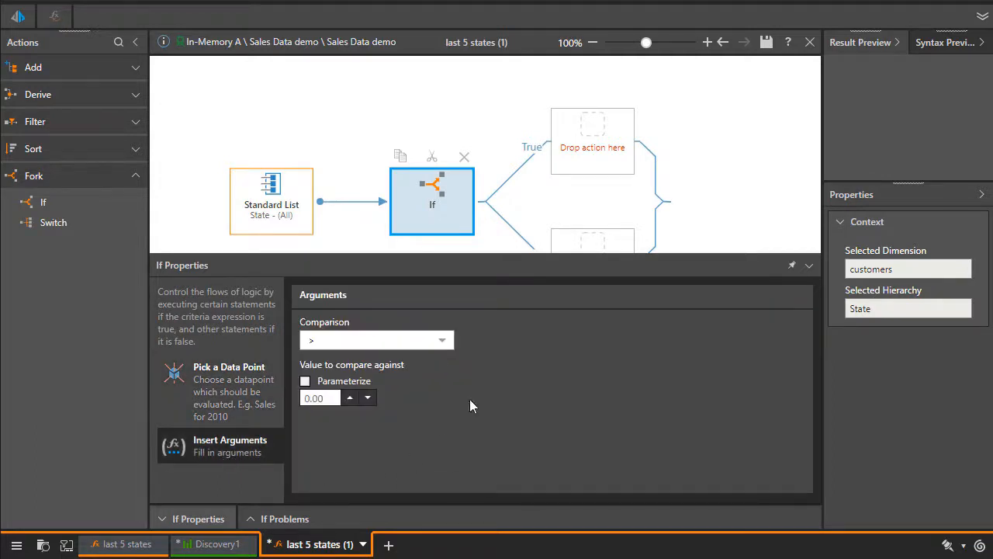
# Step: Parameterize the If comparison value with a new free-input parameter named Margin Threshold, with a default value of 0.25
pyautogui.click(304, 382)
pyautogui.click(791, 265)
pyautogui.moveTo(790, 259); pyautogui.dragTo(792, 201)
pyautogui.click(762, 275)
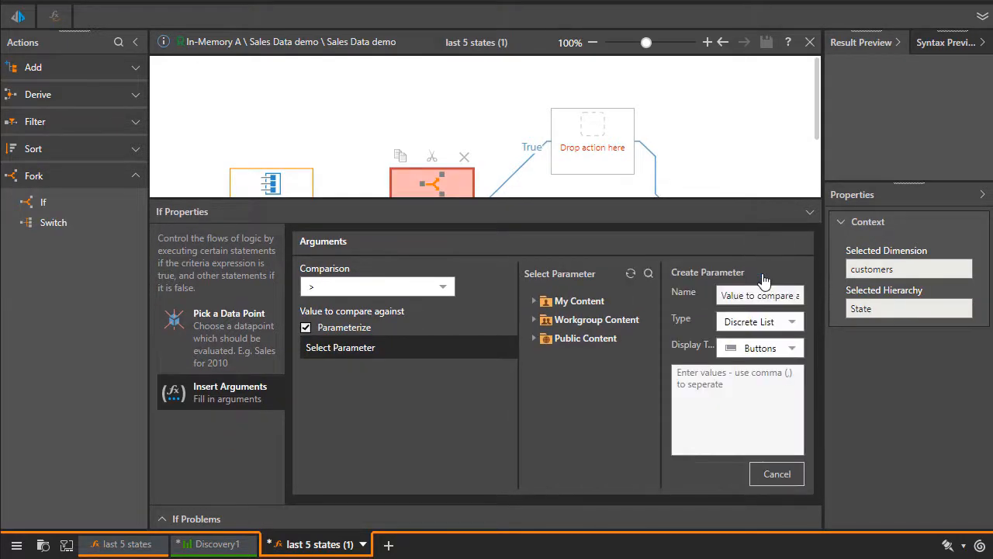
pyautogui.click(791, 321)
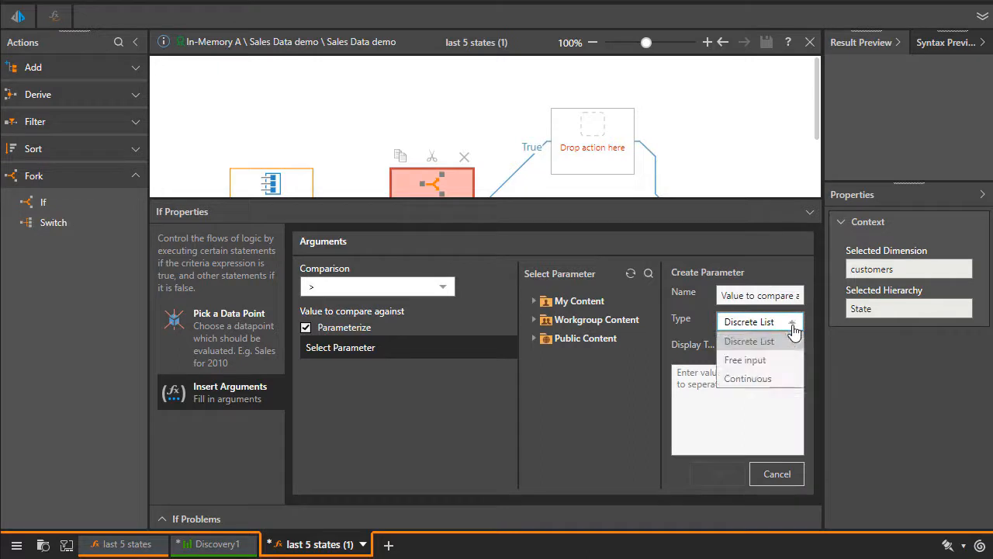
pyautogui.click(768, 360)
pyautogui.moveTo(724, 296); pyautogui.dragTo(918, 306)
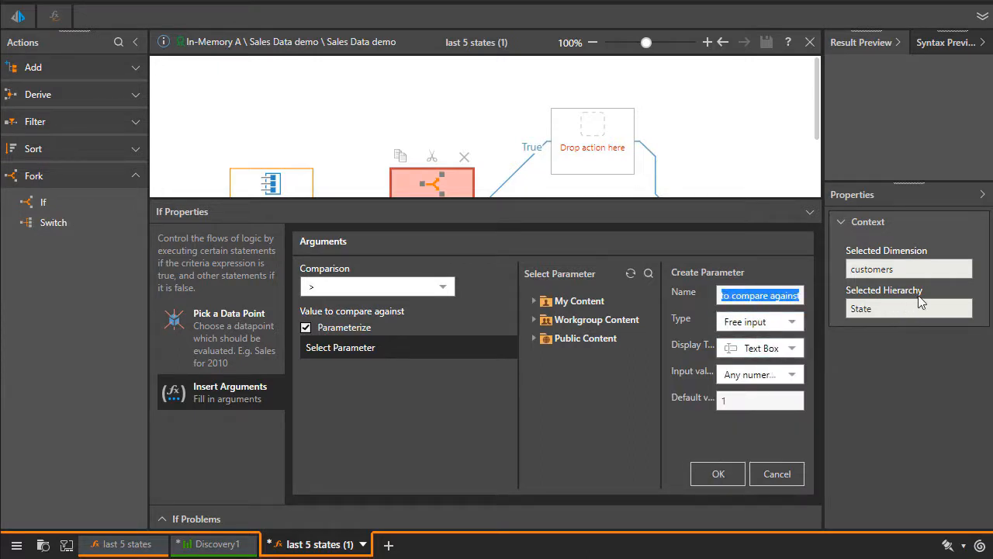
pyautogui.press('BackSpace')
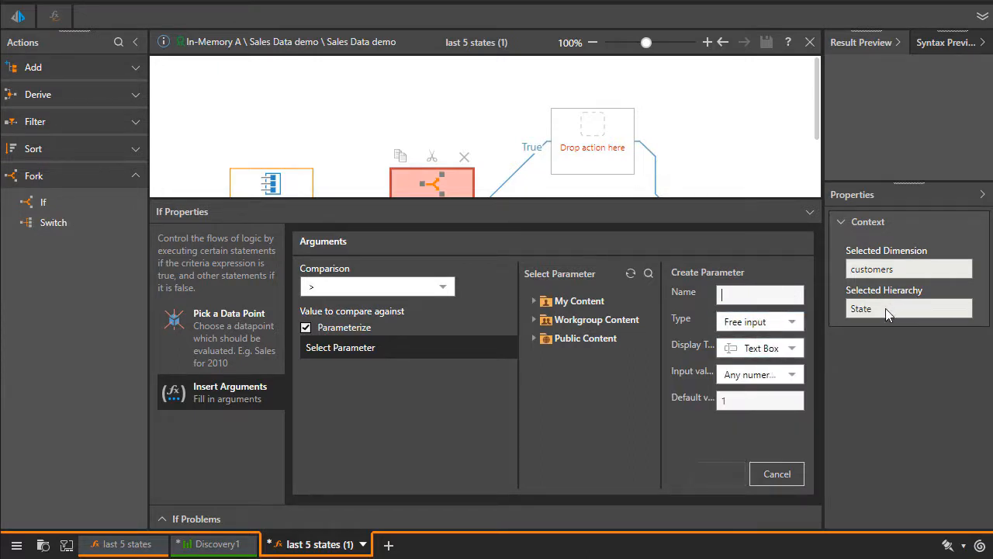
pyautogui.write('Margin Threshold')
pyautogui.doubleClick(737, 410)
pyautogui.write('0.25')
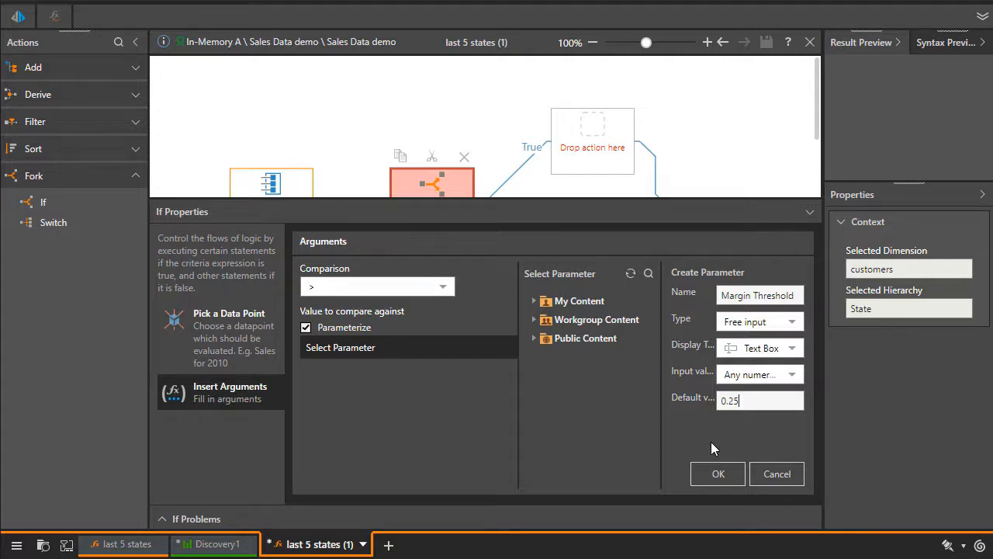
pyautogui.click(719, 474)
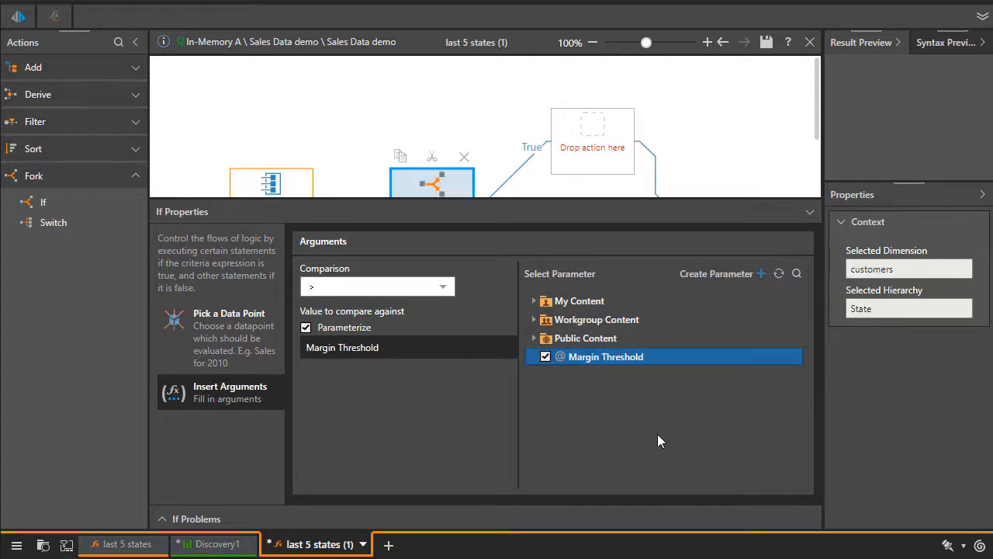
# Step: Place a Top Count filter on the If fork's True branch and a Bottom Count filter on its False branch
pyautogui.moveTo(643, 200); pyautogui.dragTo(647, 325)
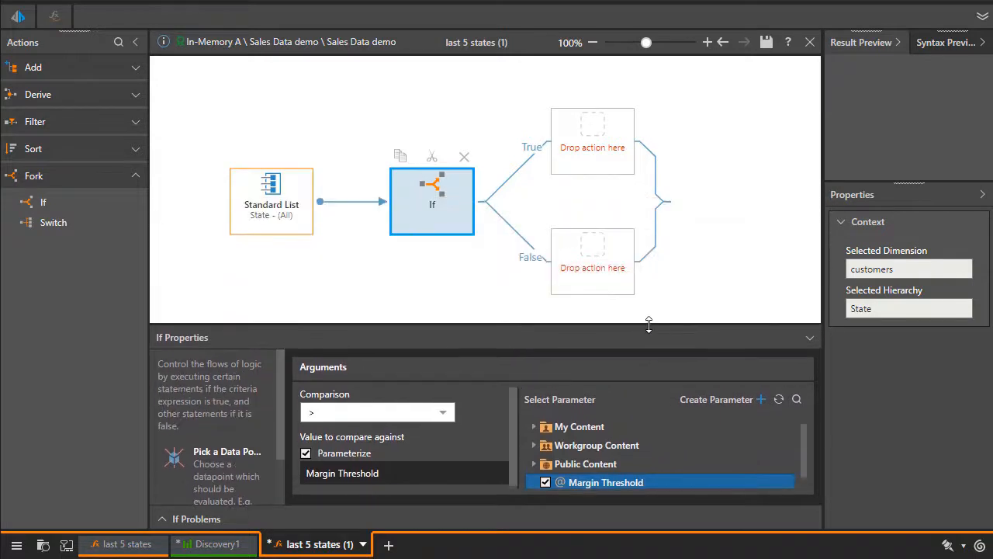
pyautogui.click(50, 130)
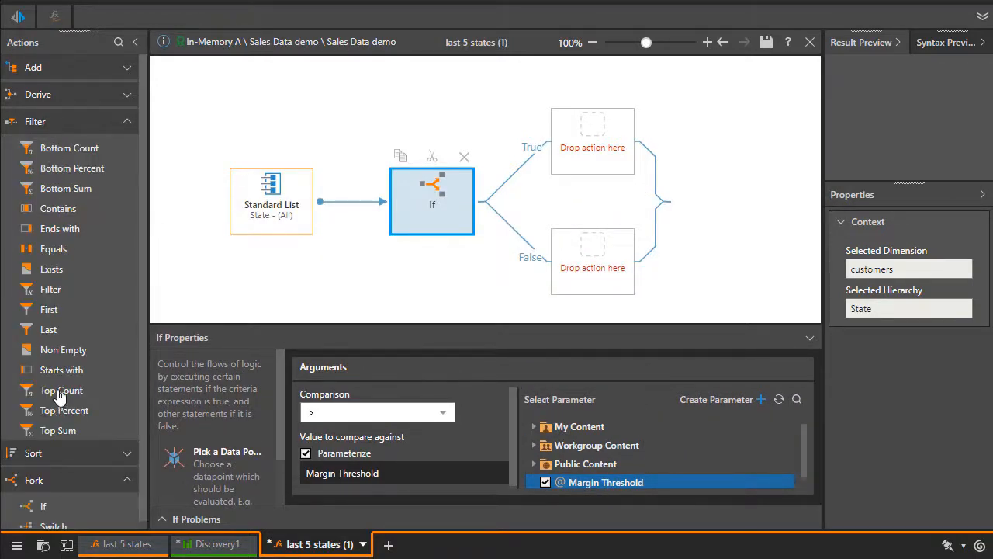
pyautogui.moveTo(49, 391); pyautogui.dragTo(592, 147)
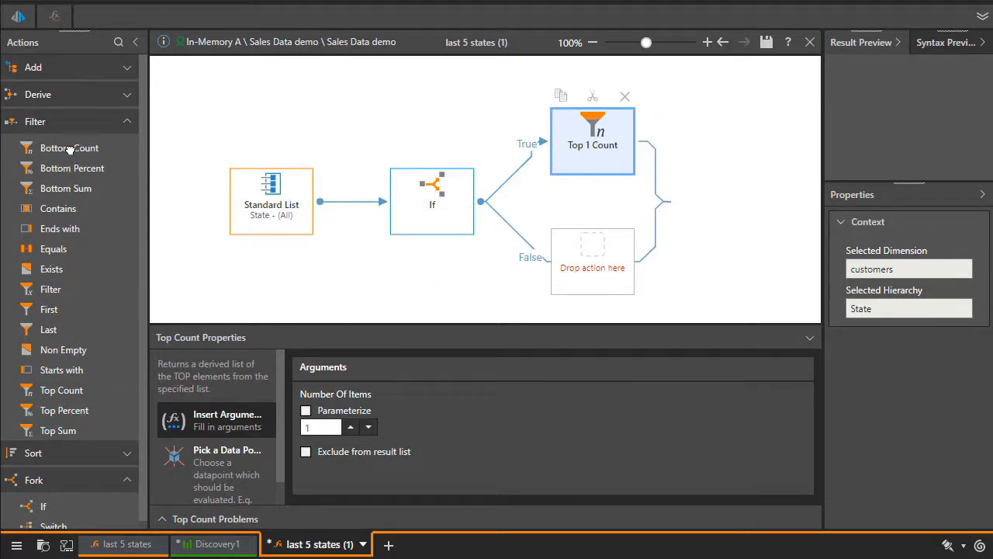
pyautogui.moveTo(69, 149); pyautogui.dragTo(599, 273)
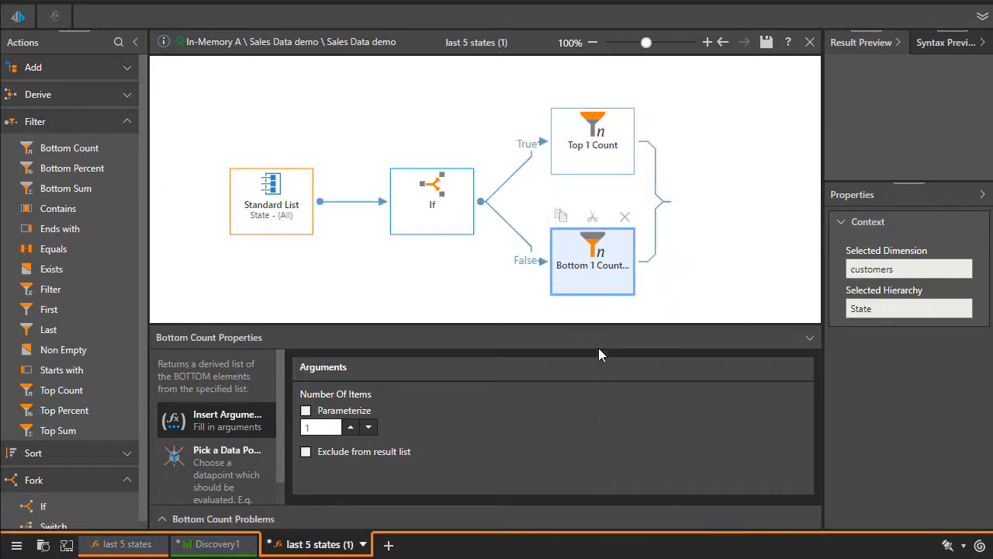
# Step: Parameterize the Top Count's number of items with a new continuous slider parameter, Number Of Items, with a default value of 3
pyautogui.click(598, 154)
pyautogui.moveTo(480, 326); pyautogui.dragTo(505, 196)
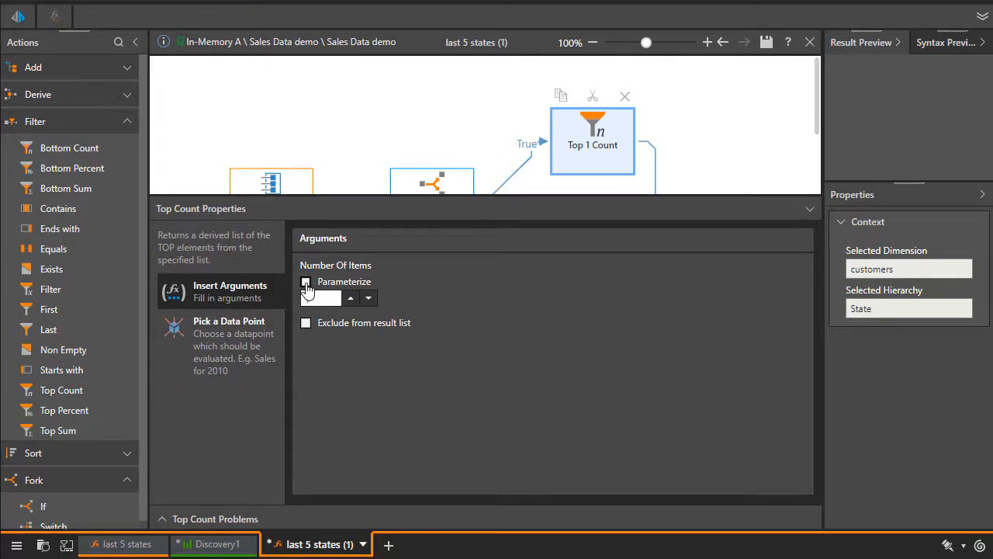
pyautogui.click(306, 282)
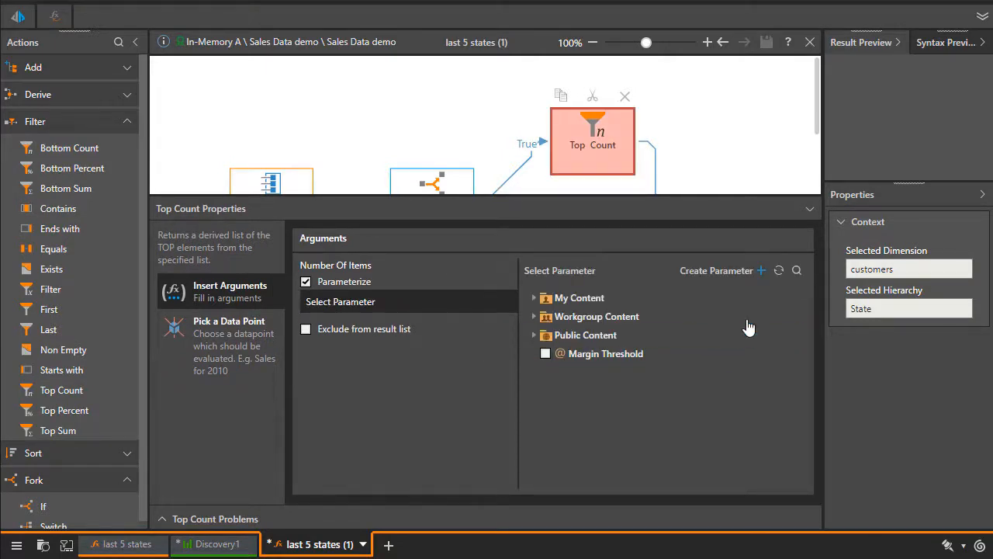
pyautogui.click(760, 270)
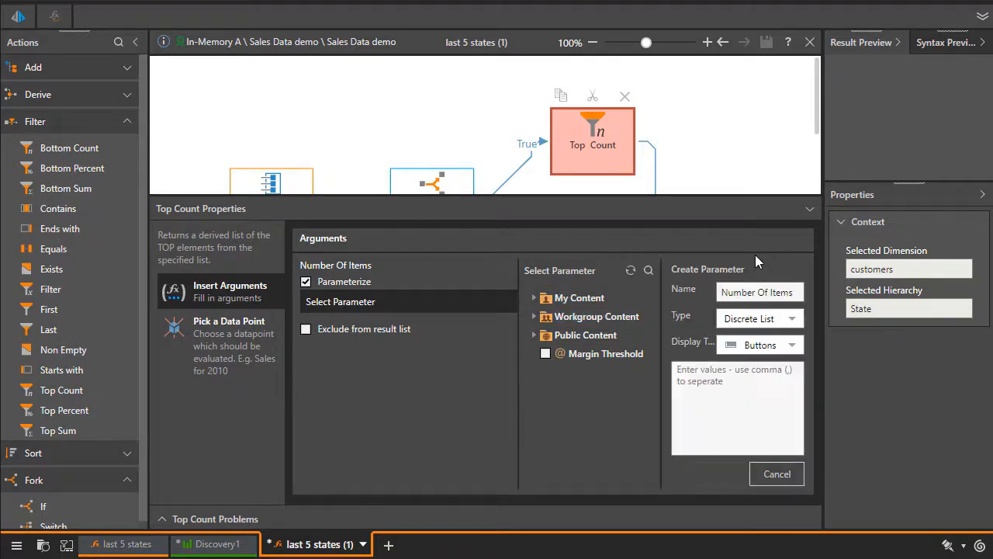
pyautogui.click(791, 318)
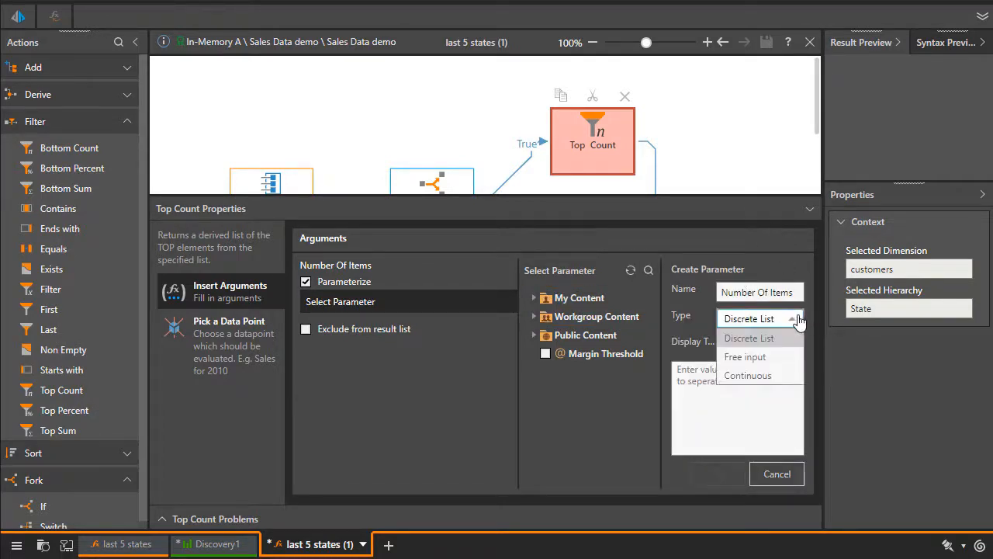
pyautogui.click(765, 375)
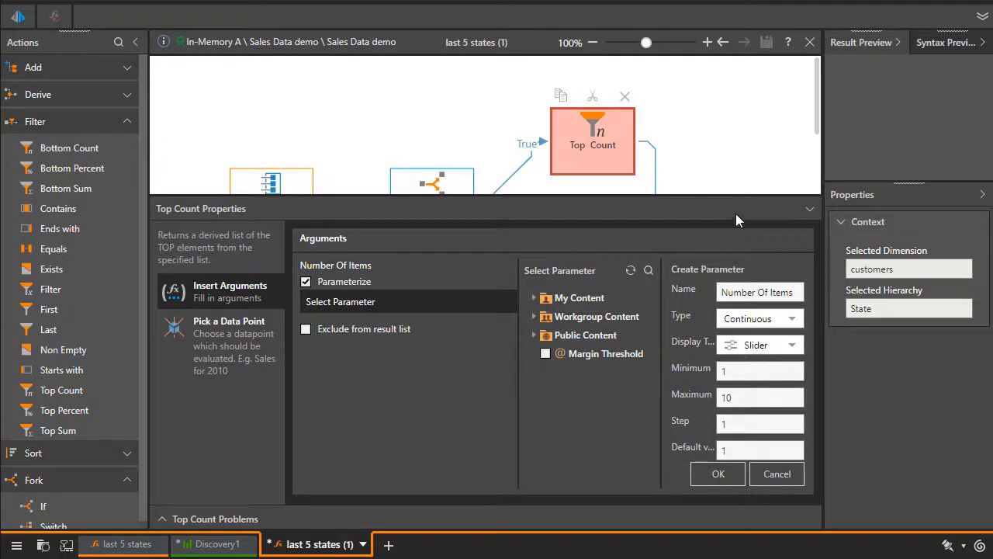
pyautogui.moveTo(737, 195); pyautogui.dragTo(739, 157)
pyautogui.doubleClick(735, 417)
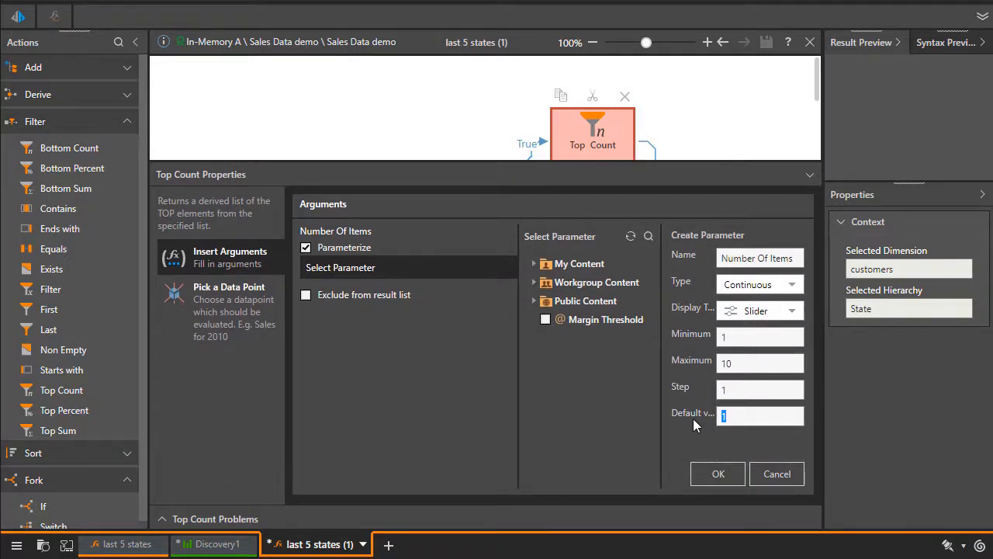
pyautogui.write('3')
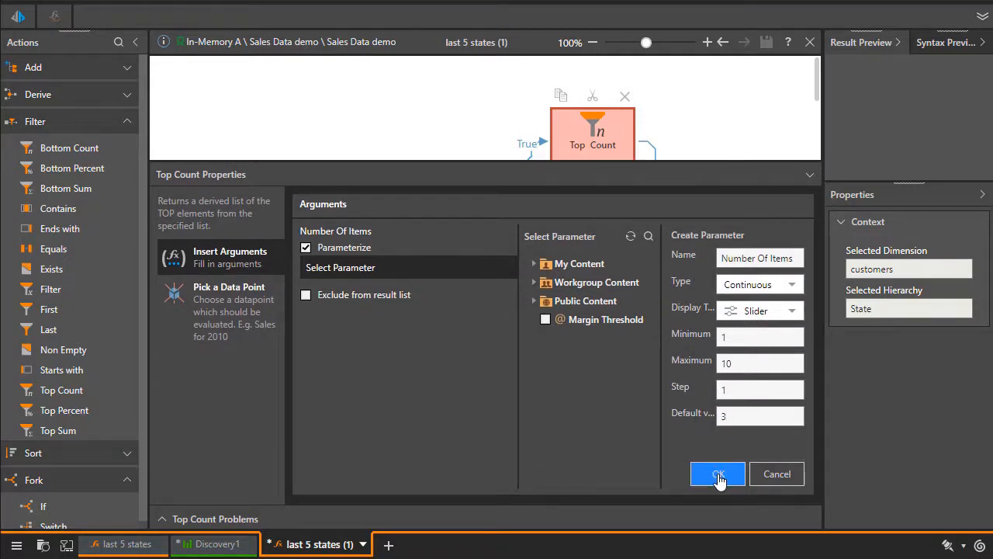
pyautogui.click(718, 475)
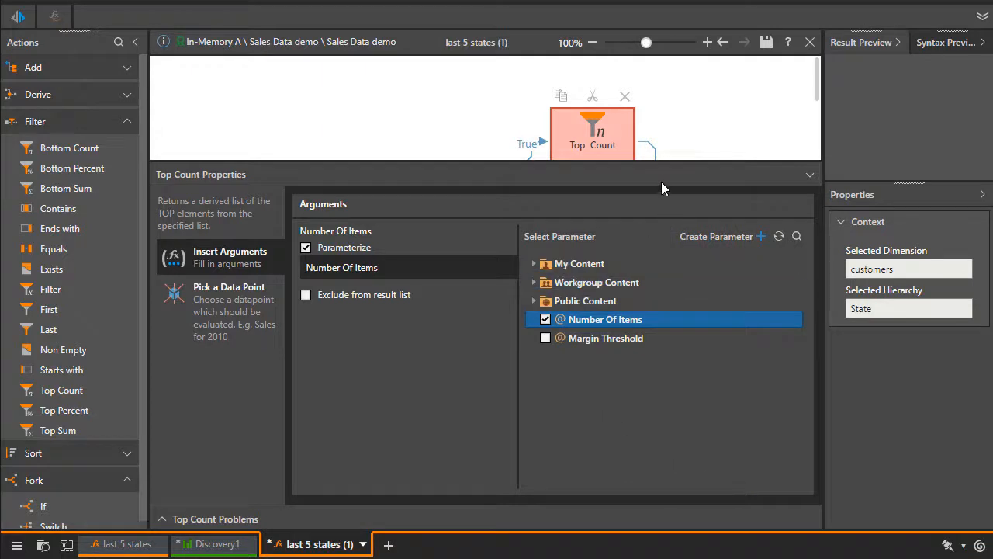
# Step: Choose the Revenue measure from transactions as the Top Count filter's data point
pyautogui.moveTo(669, 161); pyautogui.dragTo(683, 264)
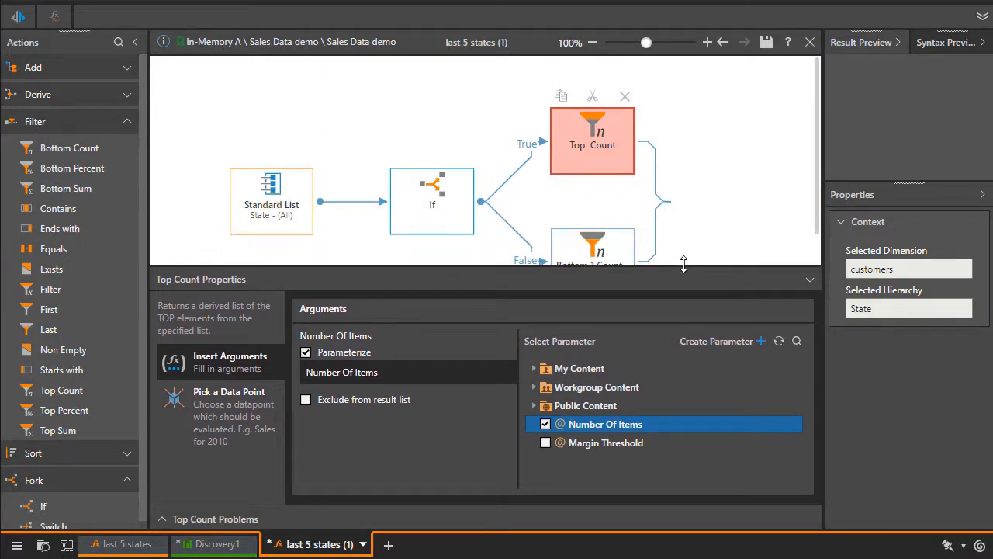
pyautogui.click(237, 425)
pyautogui.click(378, 334)
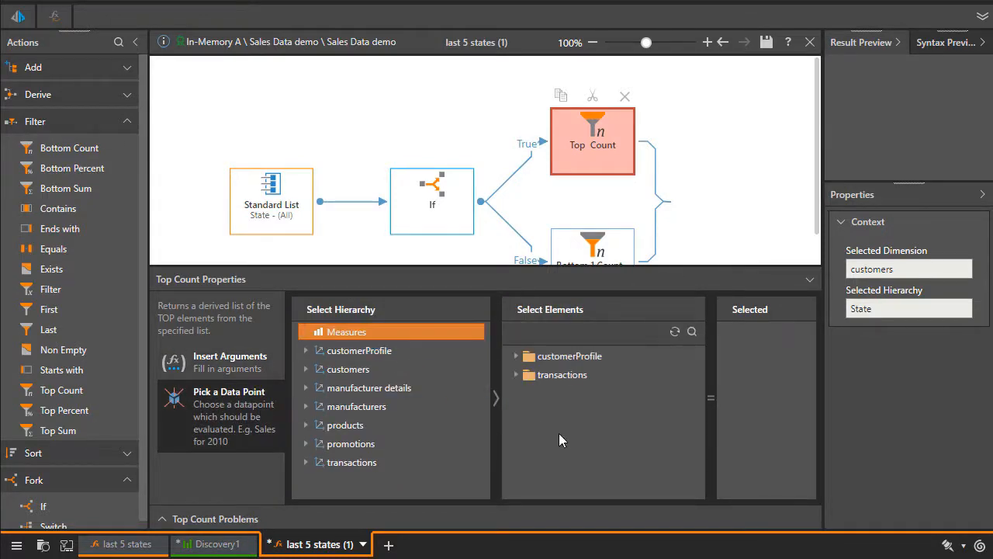
pyautogui.doubleClick(552, 375)
pyautogui.scroll(-3, 558, 402)
pyautogui.click(537, 414)
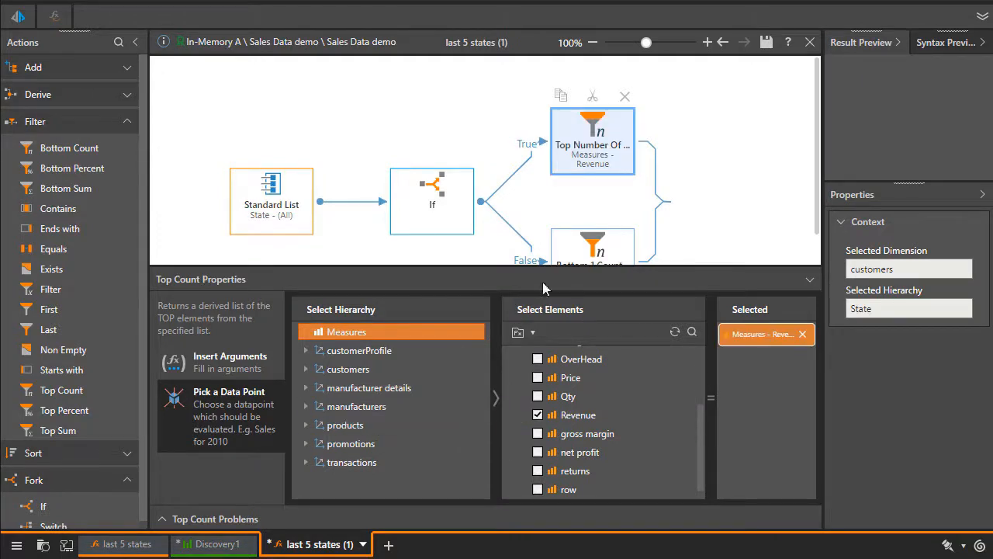
# Step: Parameterize the Bottom Count's number of items with the existing Number Of Items parameter
pyautogui.click(581, 245)
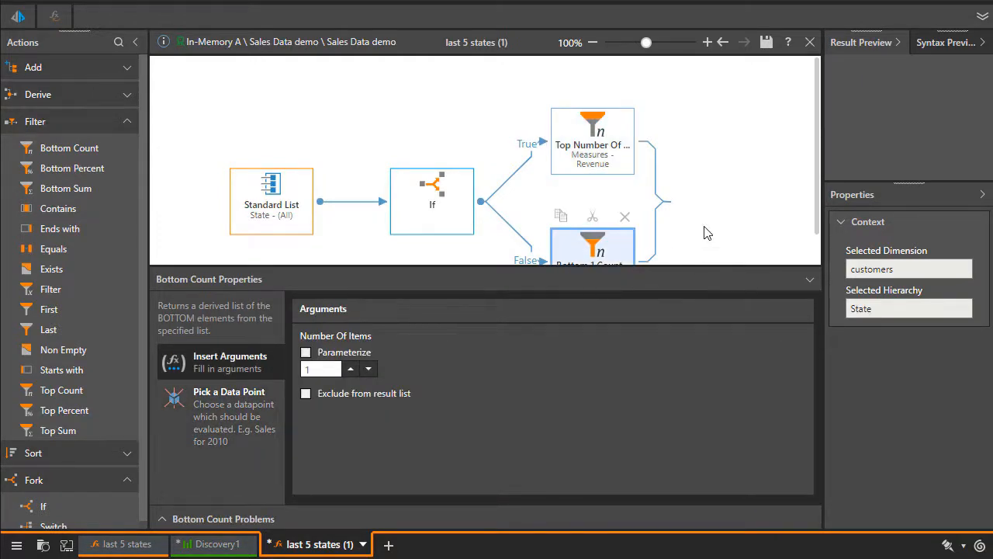
pyautogui.scroll(-1, 818, 220)
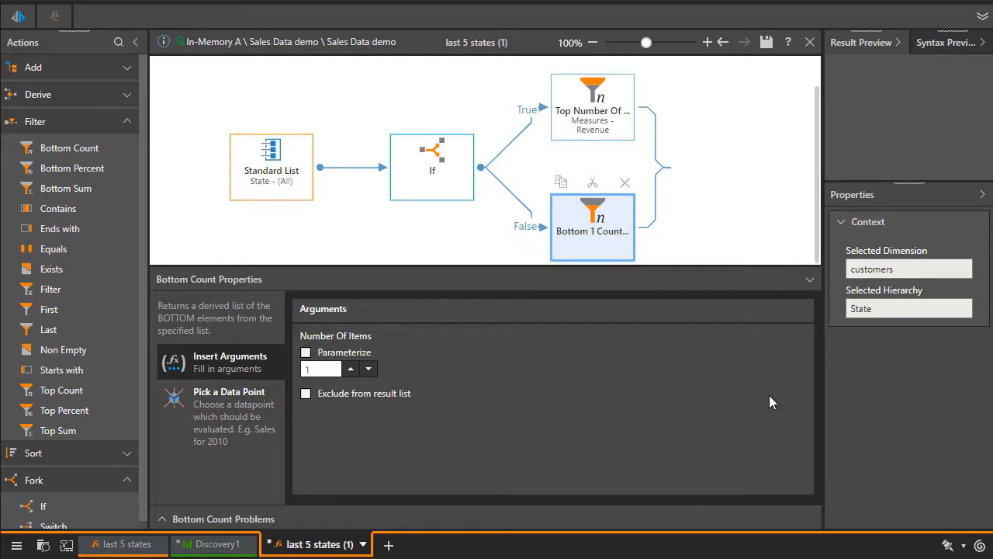
pyautogui.click(306, 353)
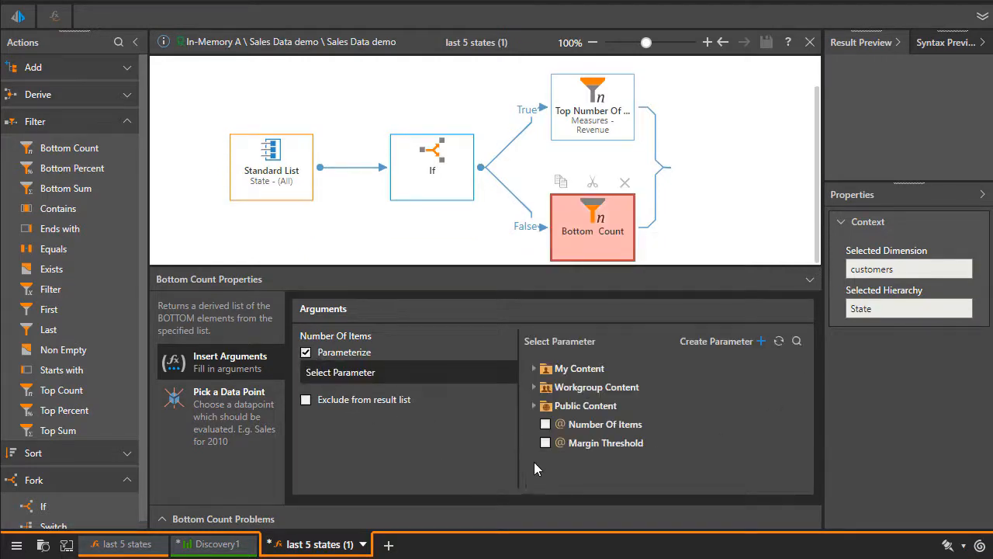
pyautogui.click(545, 423)
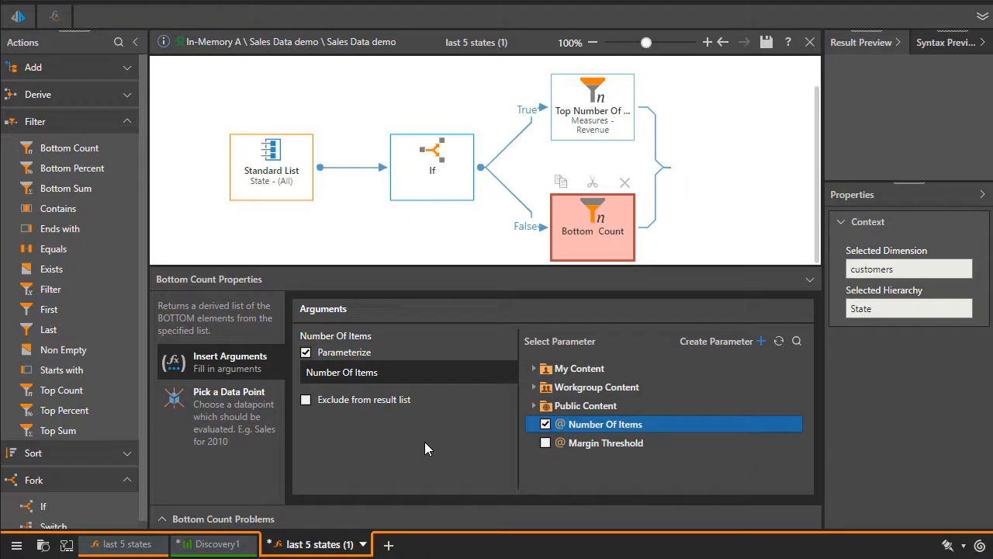
# Step: Choose the Cost measure from transactions as the Bottom Count filter's data point
pyautogui.click(225, 419)
pyautogui.click(348, 331)
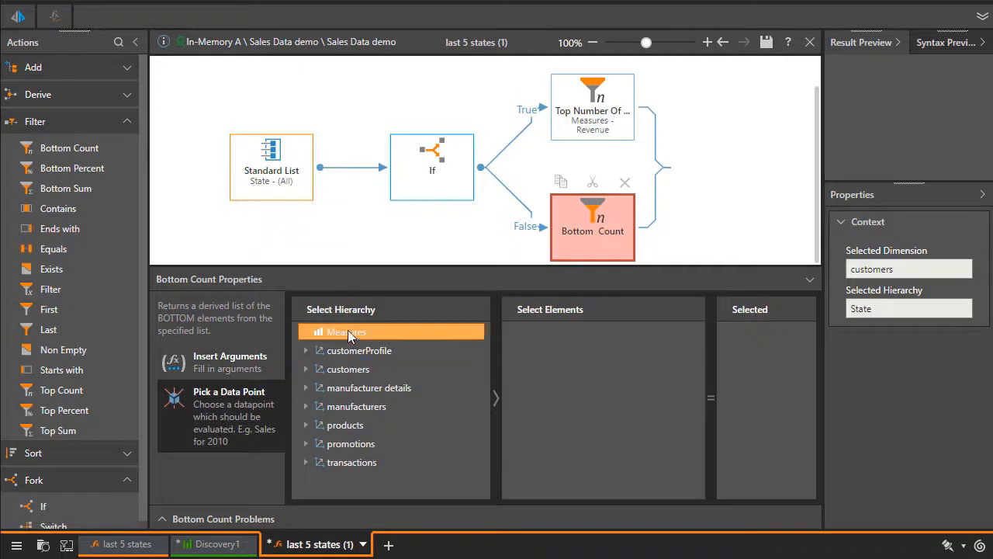
pyautogui.doubleClick(521, 377)
pyautogui.click(537, 392)
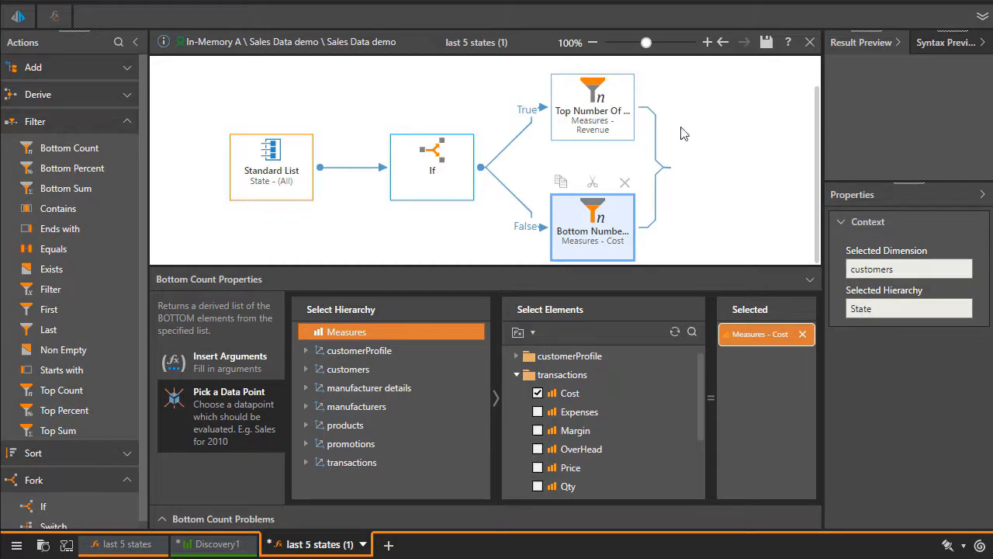
# Step: Save the last 5 states (1) list and open it in a quick discovery
pyautogui.click(766, 42)
pyautogui.click(982, 15)
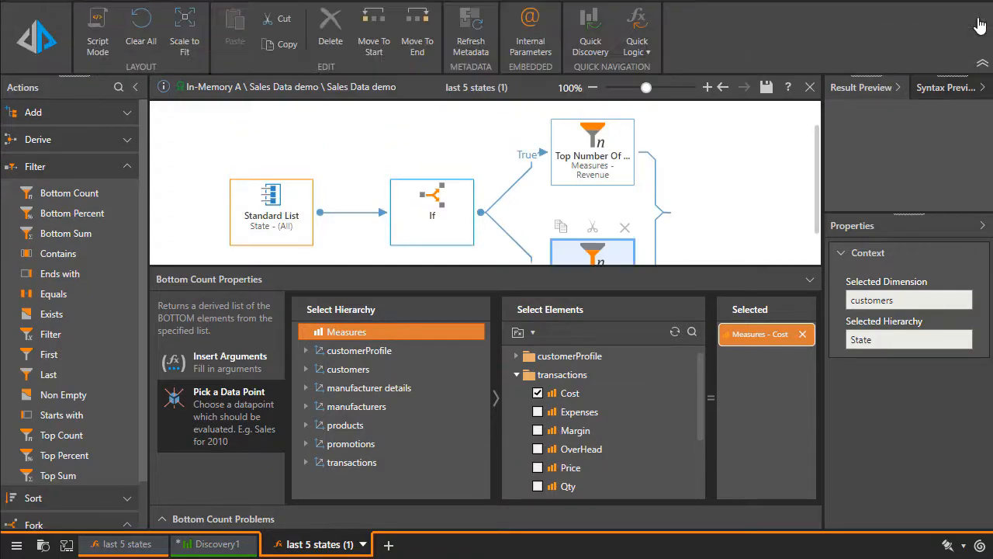
pyautogui.click(591, 38)
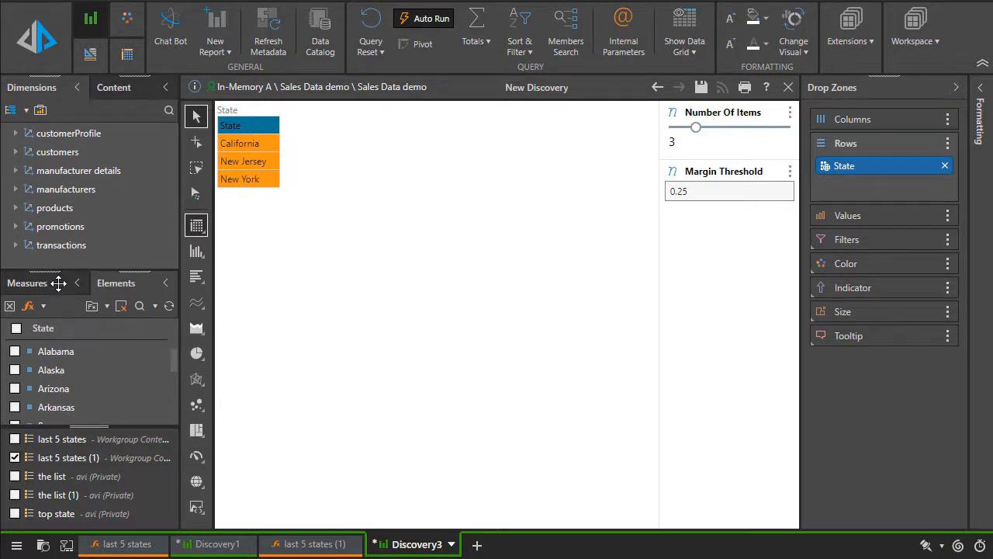
# Step: Add the Expenses, OverHead, Revenue and net profit measures from transactions to the discovery grid
pyautogui.click(54, 281)
pyautogui.click(20, 347)
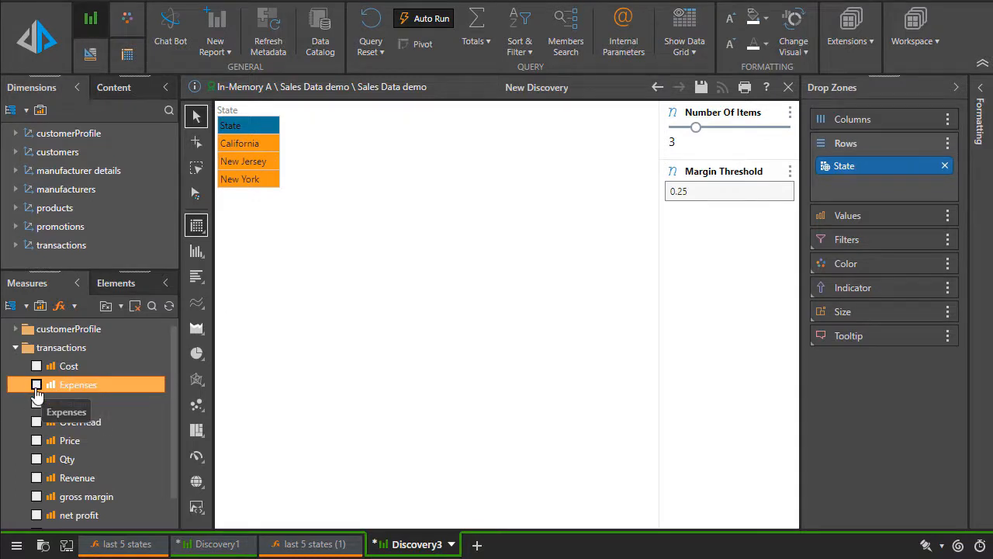
pyautogui.click(36, 386)
pyautogui.click(37, 422)
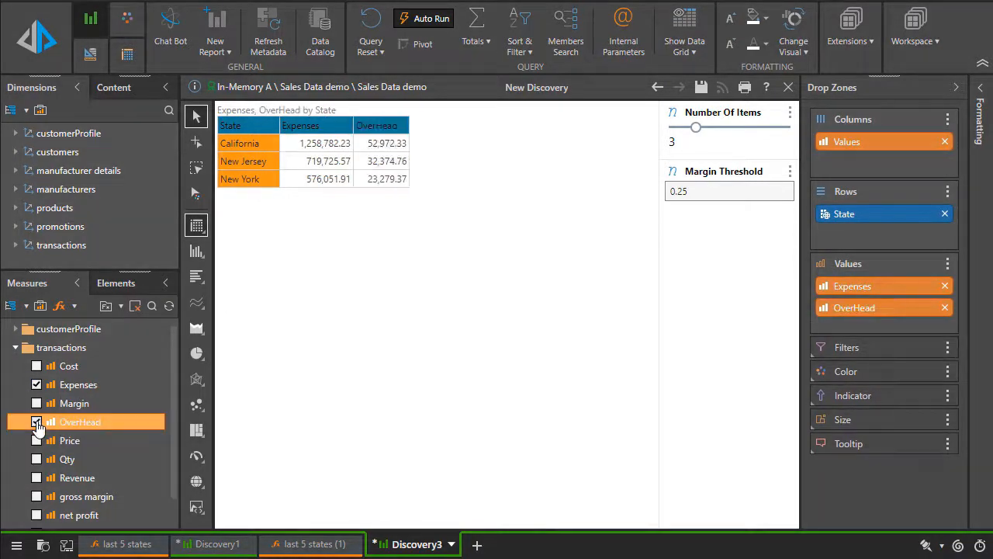
pyautogui.click(36, 478)
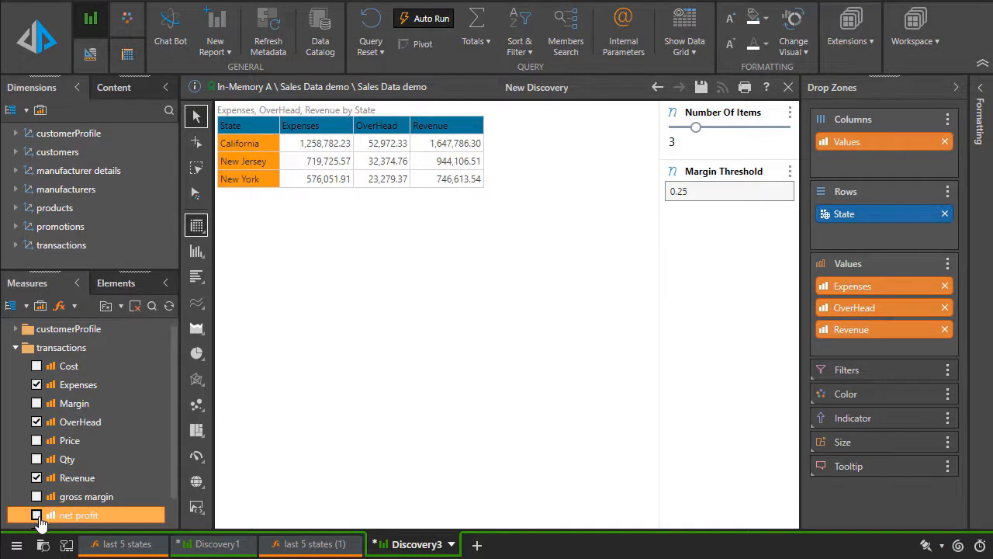
pyautogui.click(37, 515)
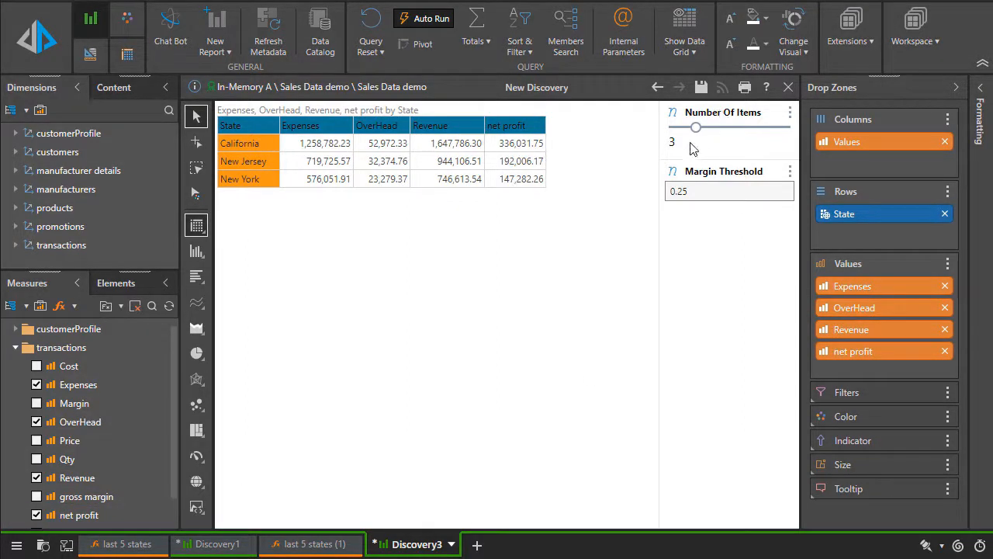
# Step: Set the discovery's Number Of Items parameter to 6 and its Margin Threshold to 0.5
pyautogui.moveTo(696, 127); pyautogui.dragTo(736, 127)
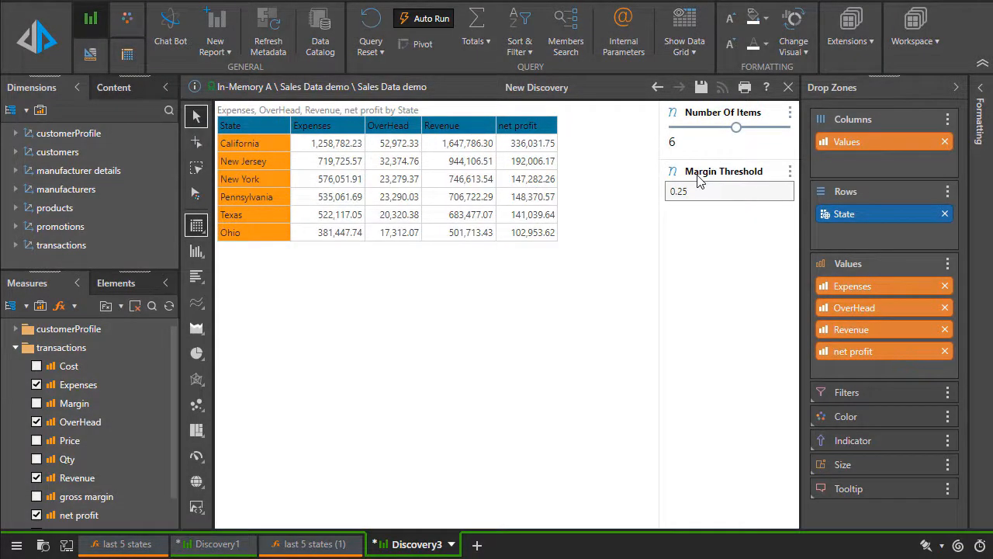
pyautogui.moveTo(701, 193); pyautogui.dragTo(669, 195)
pyautogui.write('0.5')
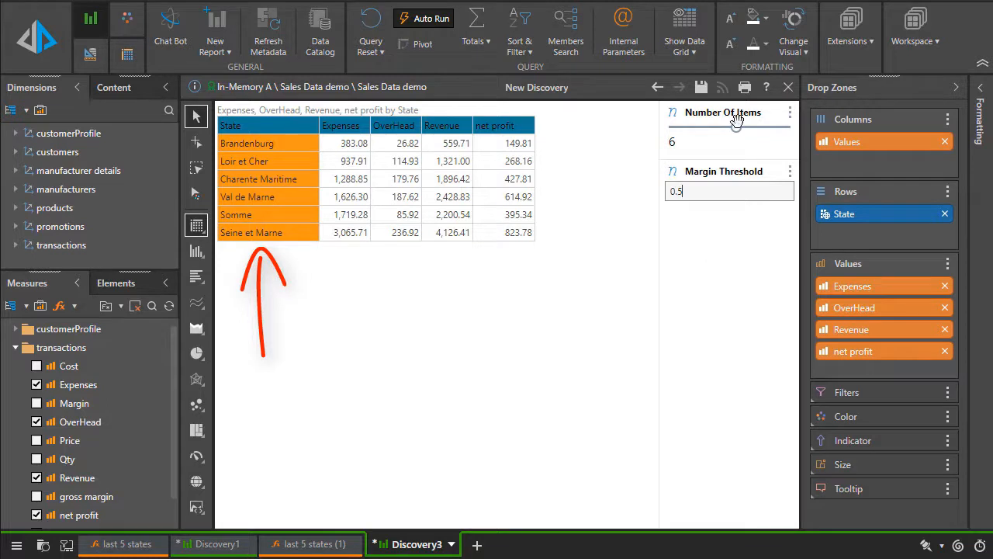
# Step: Lower the discovery's Number Of Items parameter
pyautogui.moveTo(736, 127); pyautogui.dragTo(709, 128)
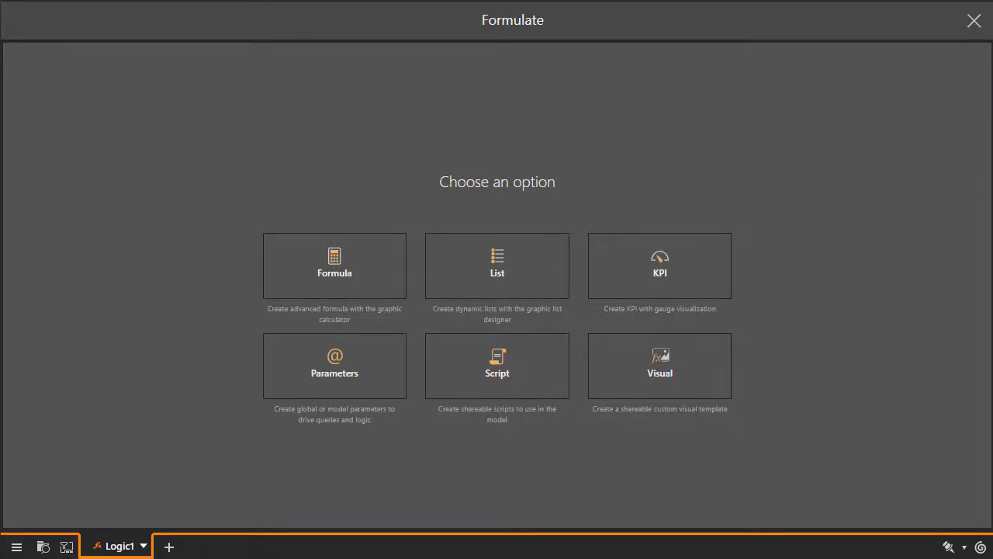
# Step: Create a new list logic on the Sales Data demo model and switch it to script mode
pyautogui.click(457, 275)
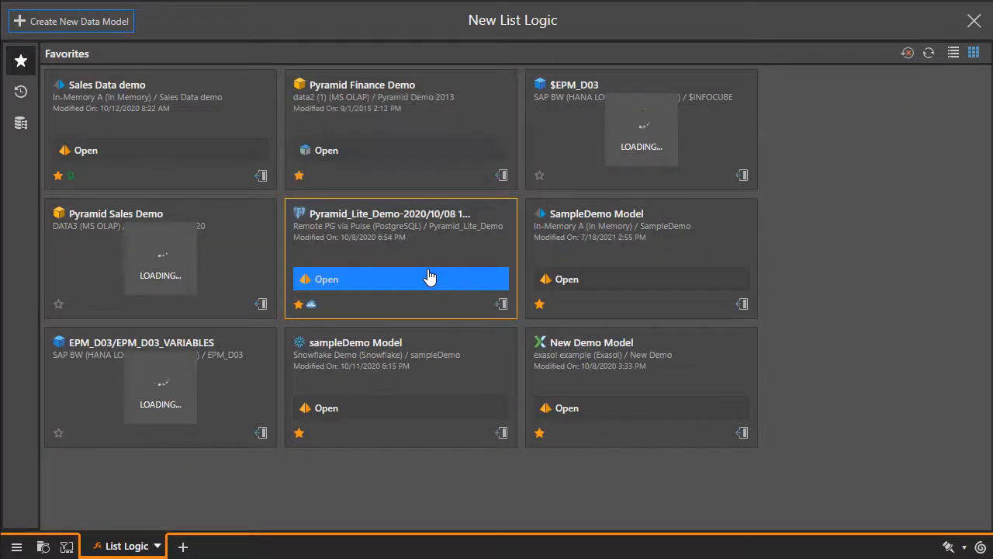
pyautogui.click(150, 159)
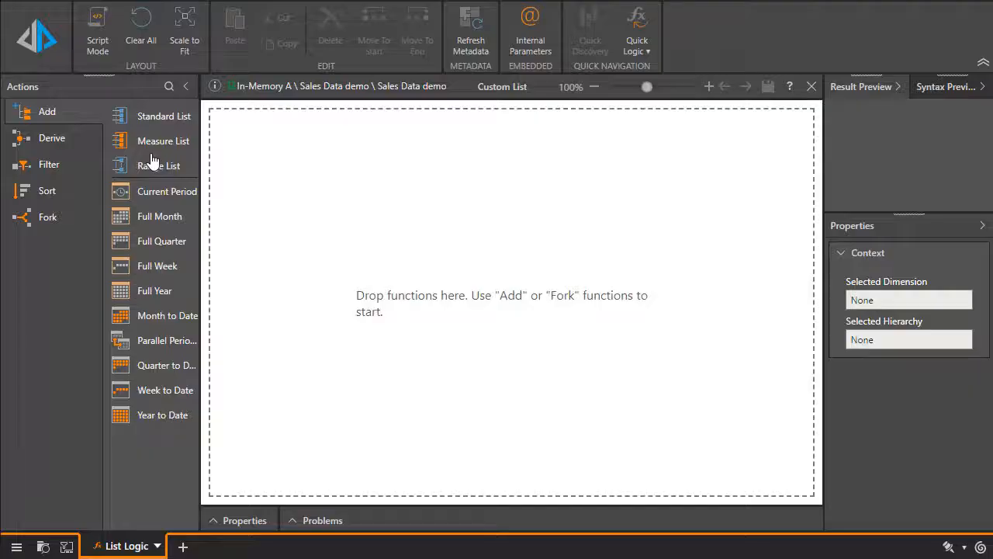
pyautogui.click(90, 28)
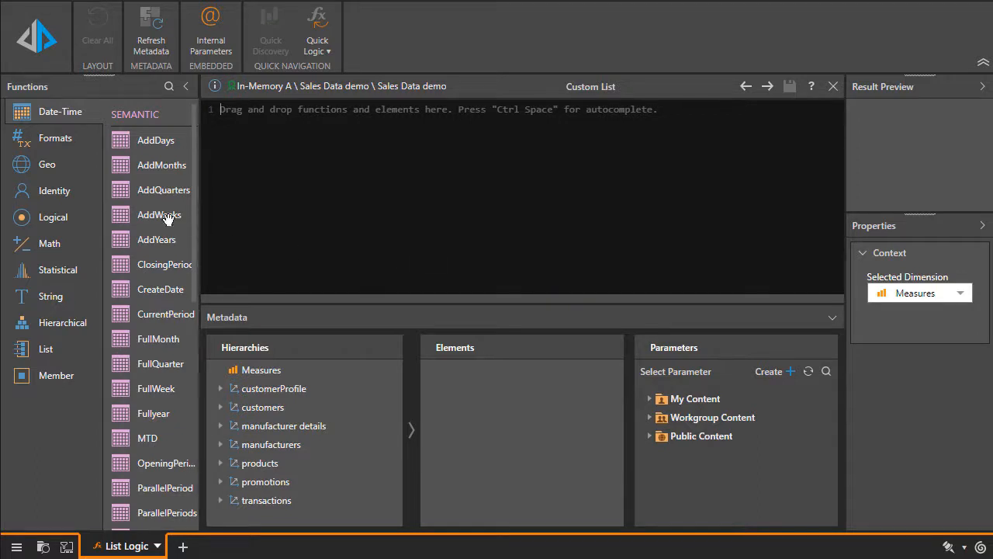
# Step: Examine the Date-Time, Statistical and Hierarchical script functions, including the description and help option of Ascendants
pyautogui.scroll(-10, 147, 388)
pyautogui.scroll(3, 150, 355)
pyautogui.scroll(-3, 150, 356)
pyautogui.click(66, 269)
pyautogui.click(65, 323)
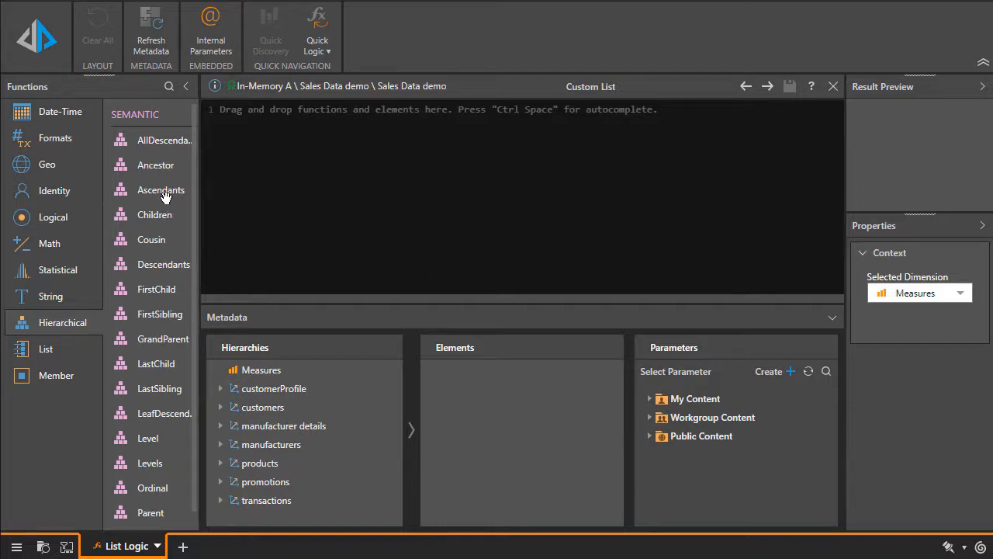
pyautogui.moveTo(164, 191)
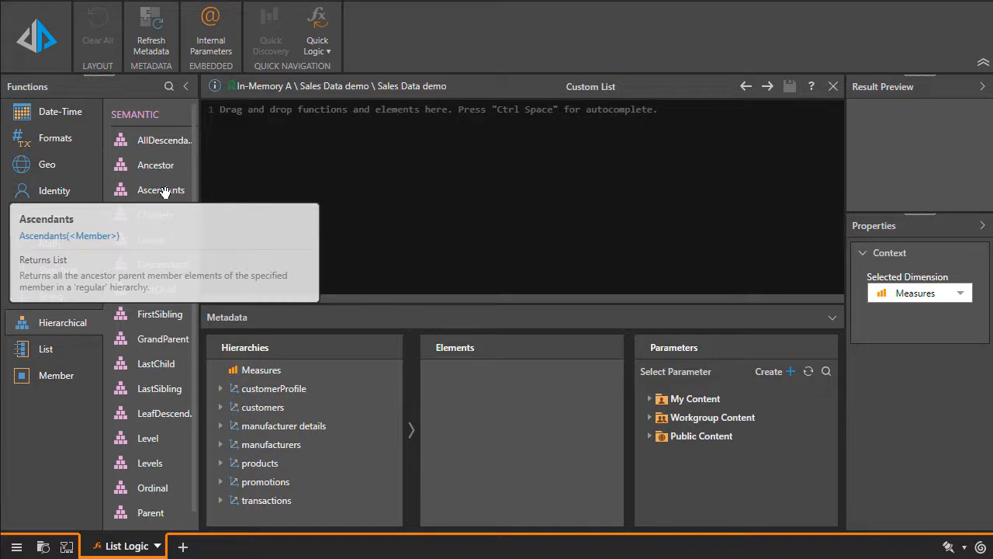
pyautogui.rightClick(164, 191)
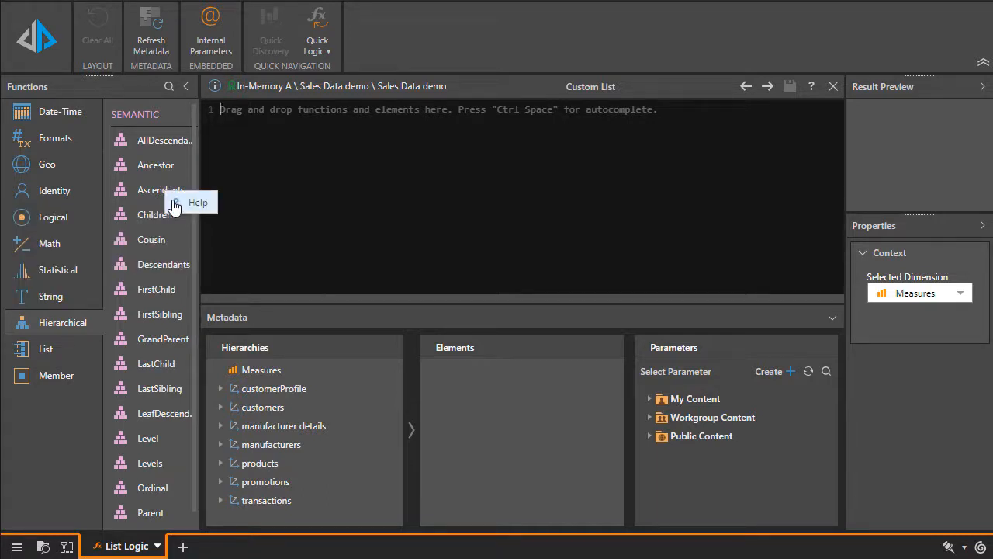
# Step: Insert the range(<member>, <member>) function into the list script using autocomplete
pyautogui.click(307, 140)
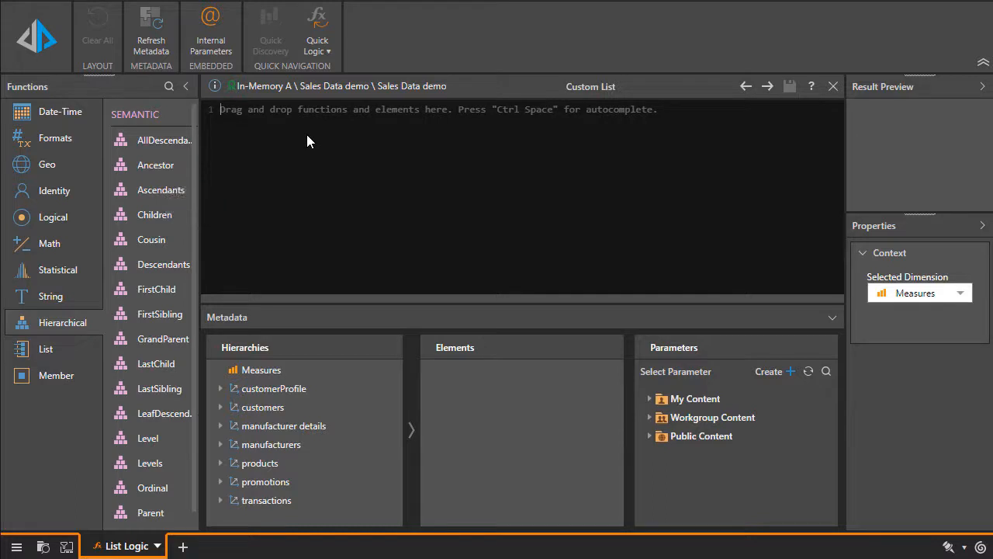
pyautogui.write('an')
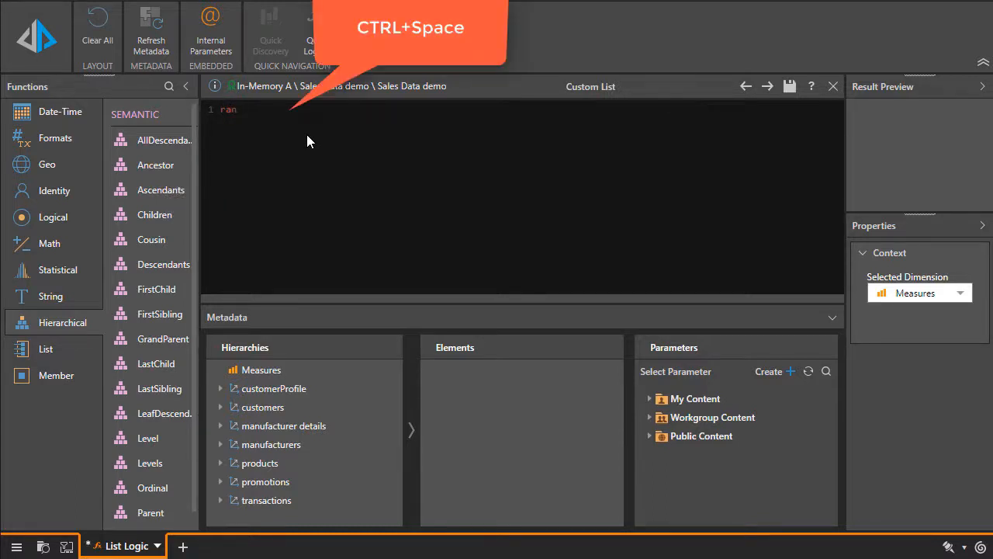
pyautogui.hotkey('ctrl', 'space')
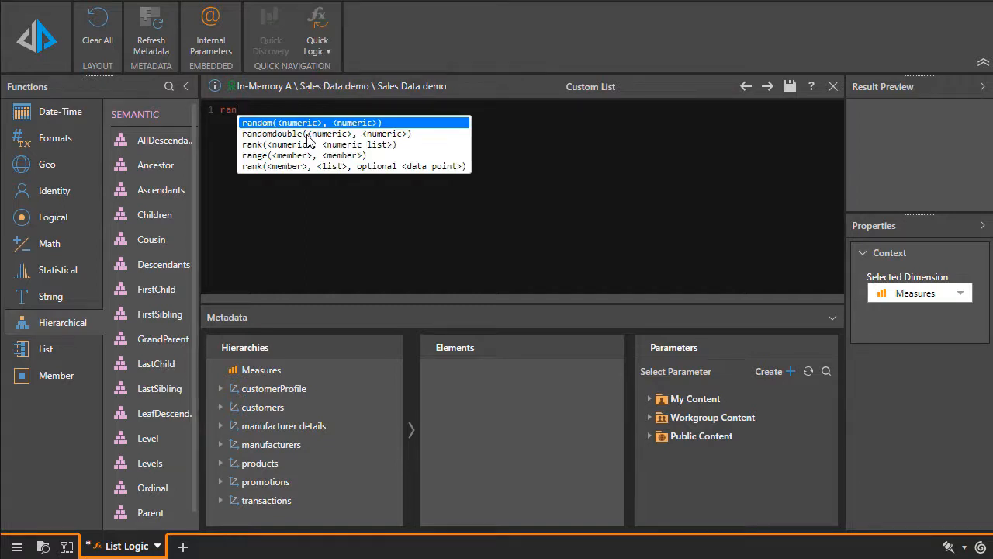
pyautogui.click(308, 160)
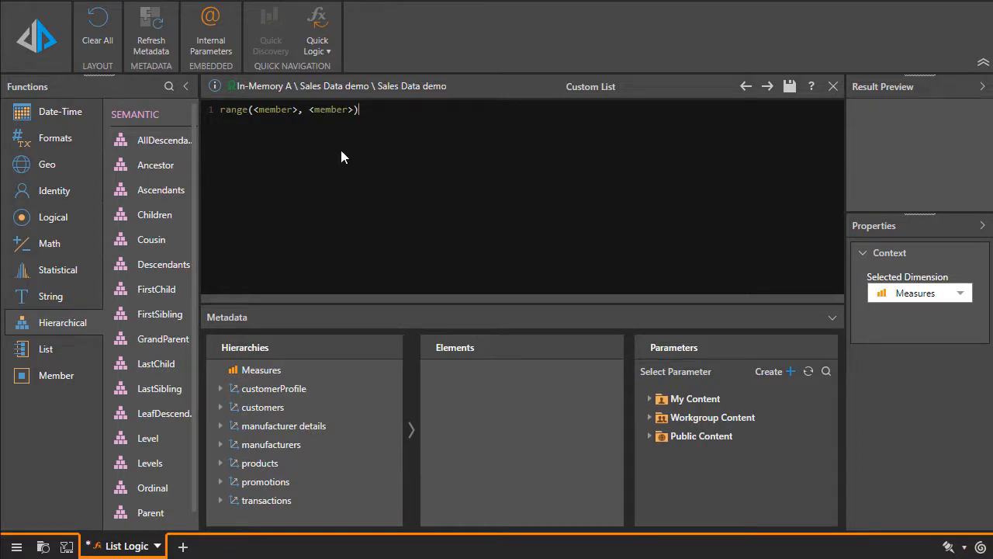
# Step: Set the range's first member to Mar 2018 from the transactions dates full month name hierarchy, removing the leftover placeholder bracket
pyautogui.moveTo(298, 110); pyautogui.dragTo(255, 111)
pyautogui.click(306, 501)
pyautogui.doubleClick(306, 501)
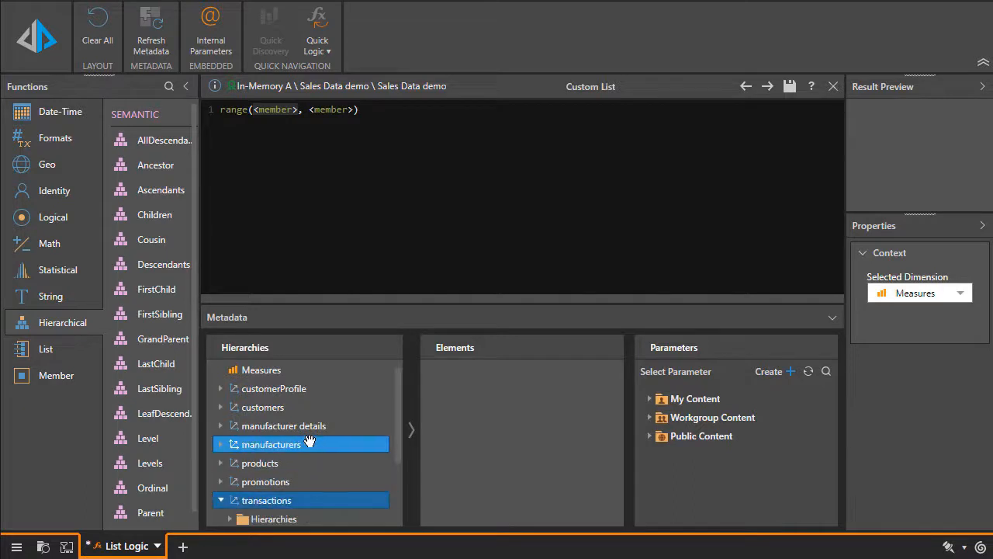
pyautogui.scroll(-2, 333, 419)
pyautogui.click(310, 442)
pyautogui.doubleClick(309, 442)
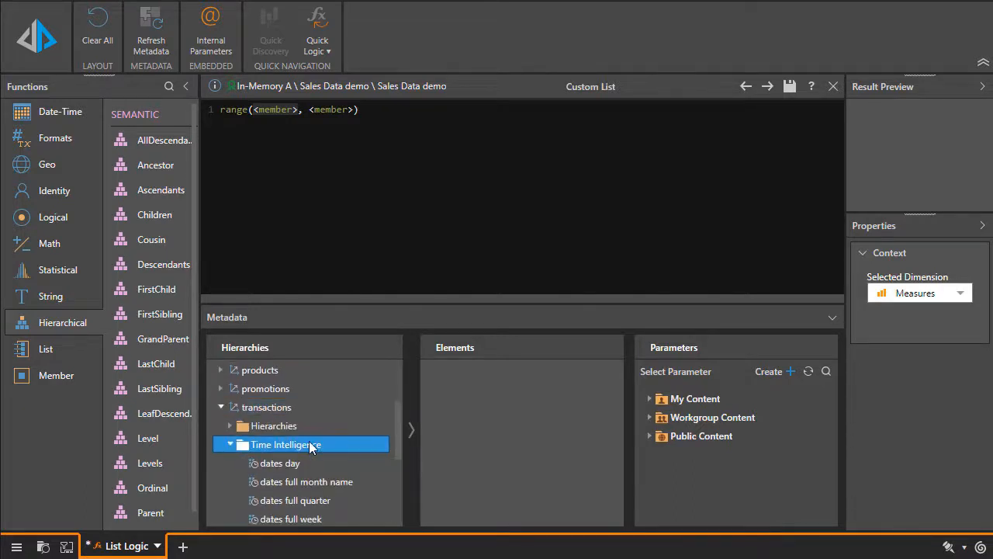
pyautogui.scroll(-2, 309, 441)
pyautogui.click(326, 408)
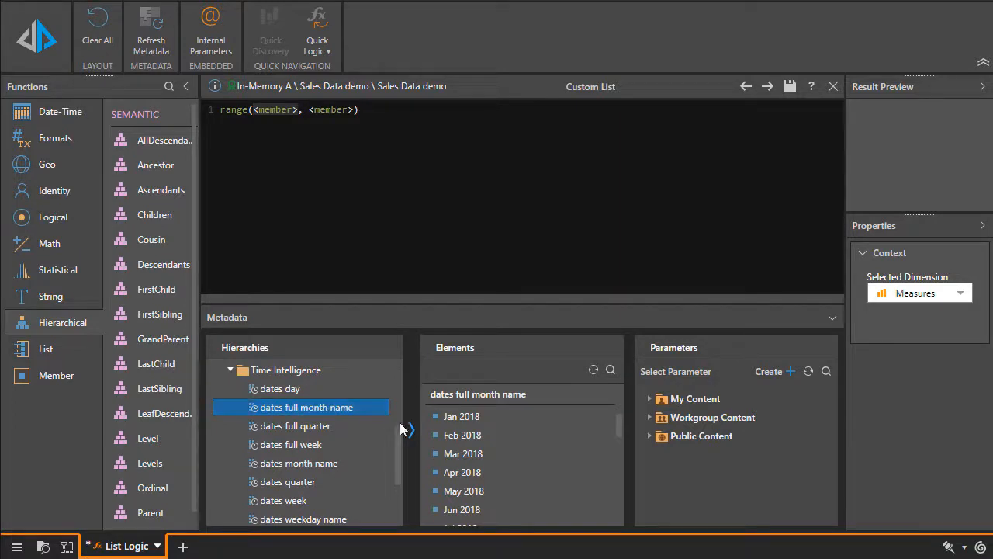
pyautogui.click(475, 454)
pyautogui.doubleClick(475, 454)
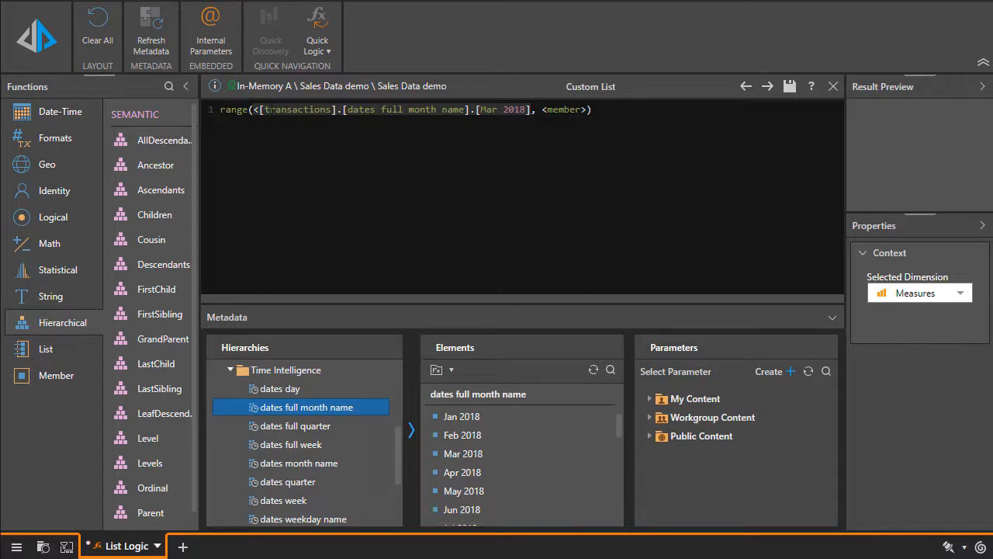
pyautogui.press('BackSpace')
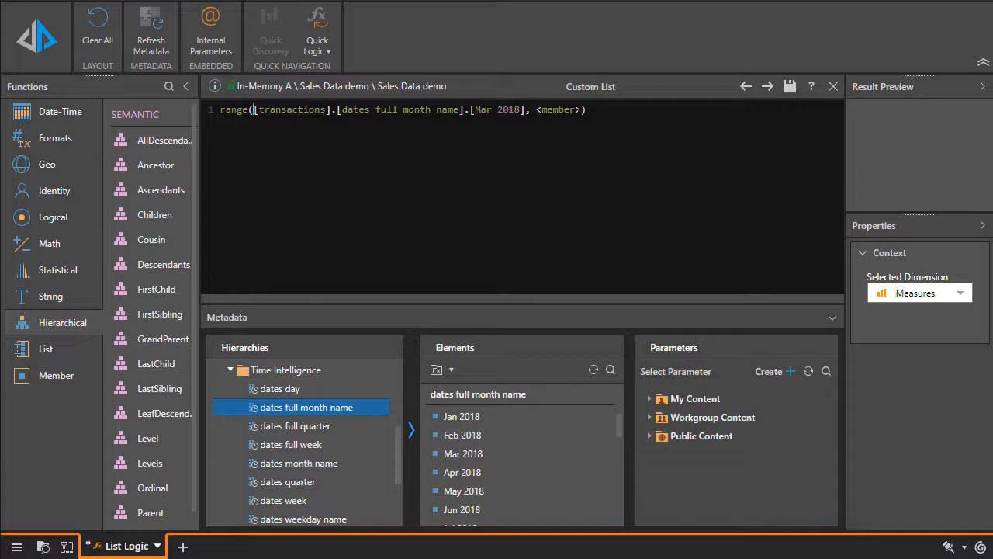
# Step: Set the range's second member to Apr 2020 from dates full month name and check the result preview
pyautogui.hotkey('shift', 'Left')
pyautogui.hotkey('shift', 'Left')
pyautogui.hotkey('shift', 'Left')
pyautogui.hotkey('shift', 'Left')
pyautogui.hotkey('shift', 'Left')
pyautogui.hotkey('shift', 'Left')
pyautogui.hotkey('shift', 'Left')
pyautogui.hotkey('shift', 'Left')
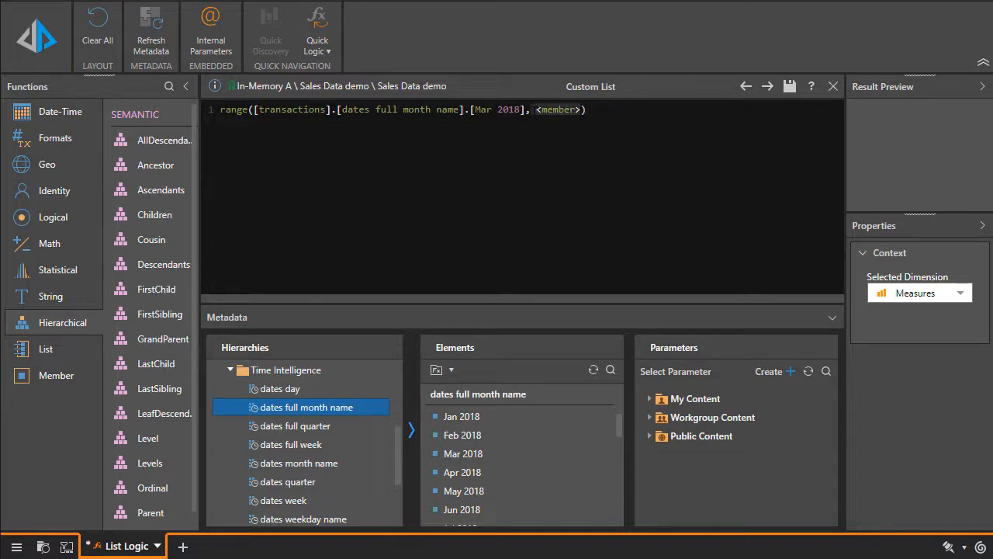
pyautogui.scroll(-6, 475, 457)
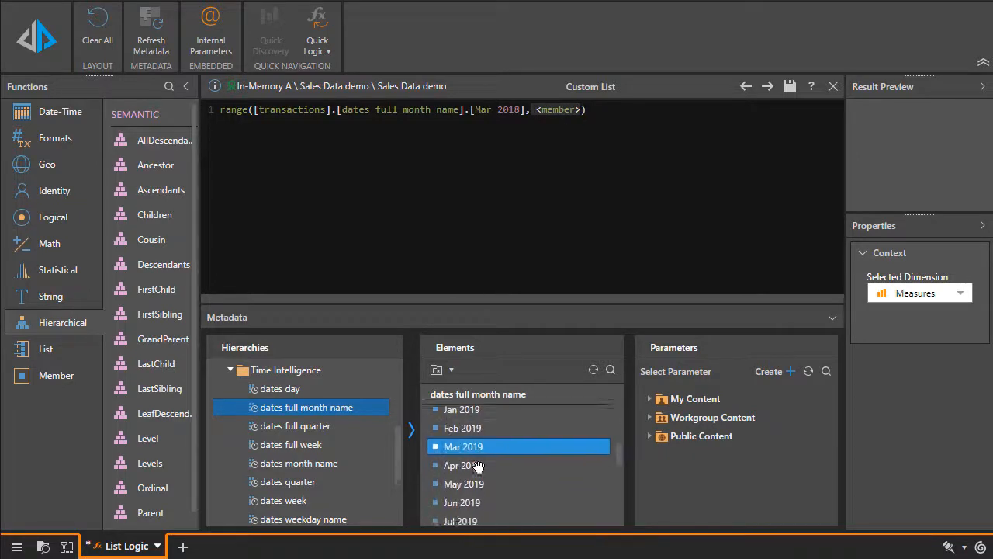
pyautogui.scroll(-3, 476, 463)
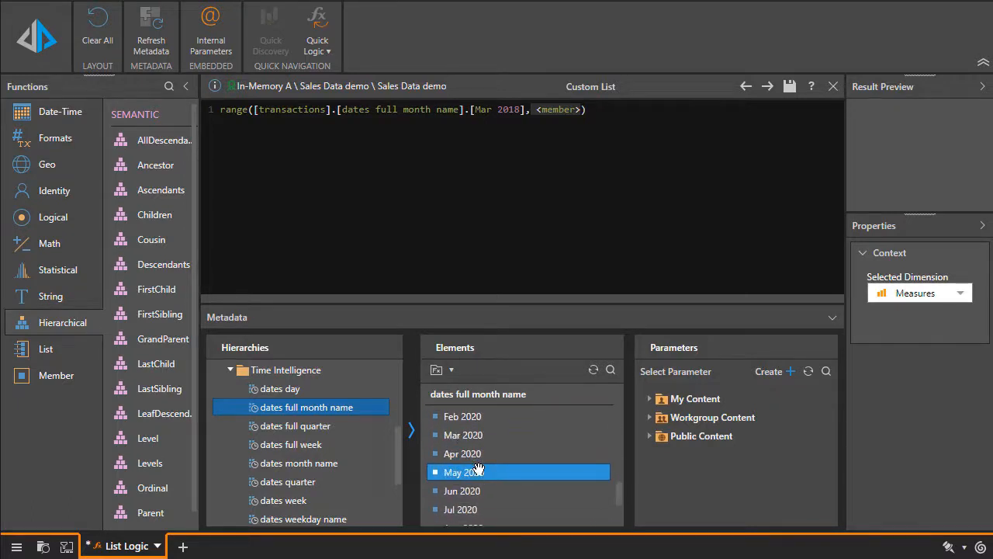
pyautogui.doubleClick(487, 453)
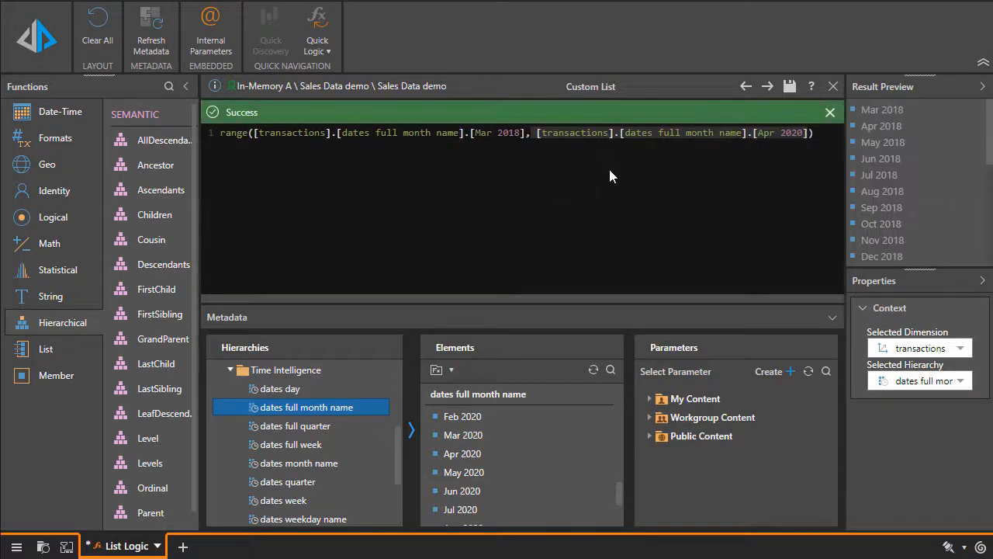
pyautogui.scroll(-5, 918, 164)
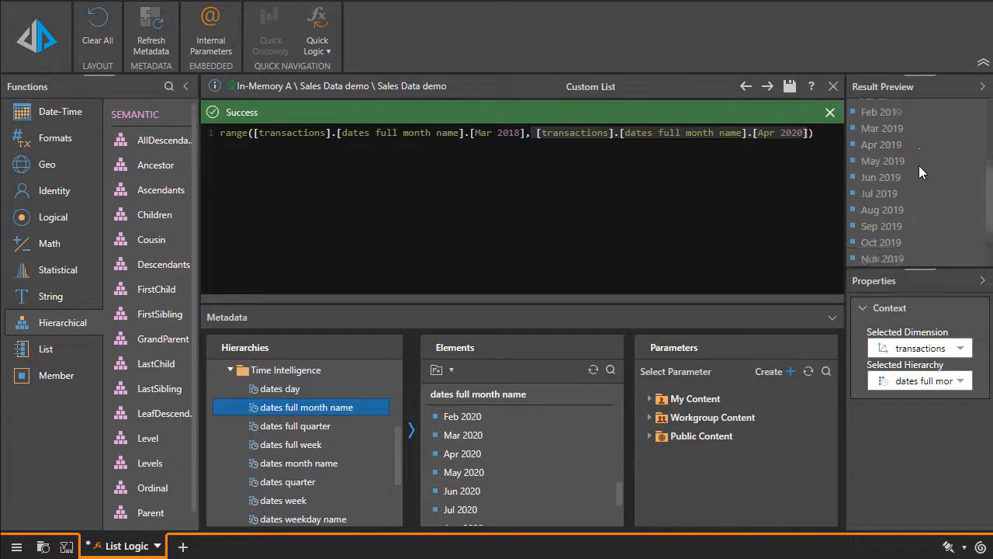
pyautogui.scroll(5, 918, 180)
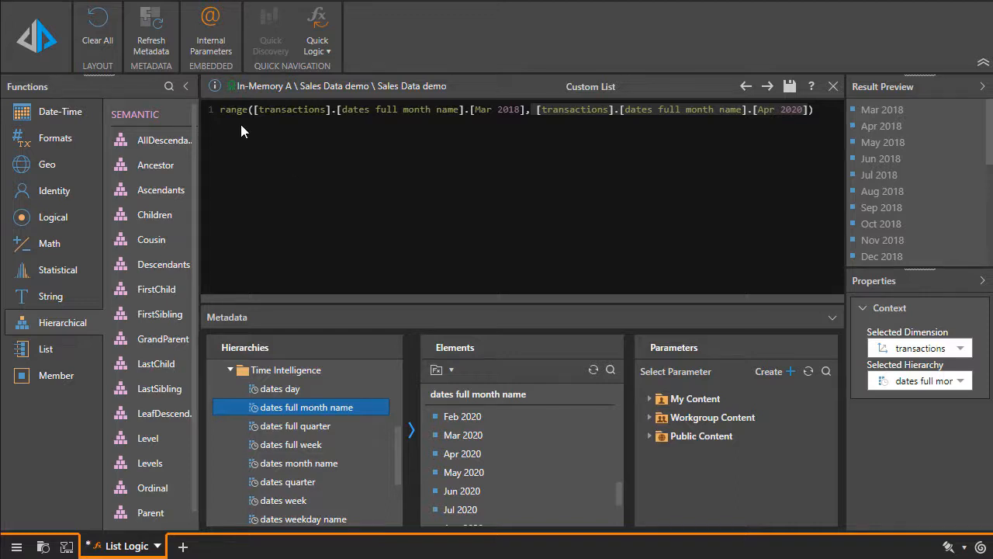
# Step: Insert the head(<list>, <integer>) function in front of the range expression using autocomplete
pyautogui.click(220, 109)
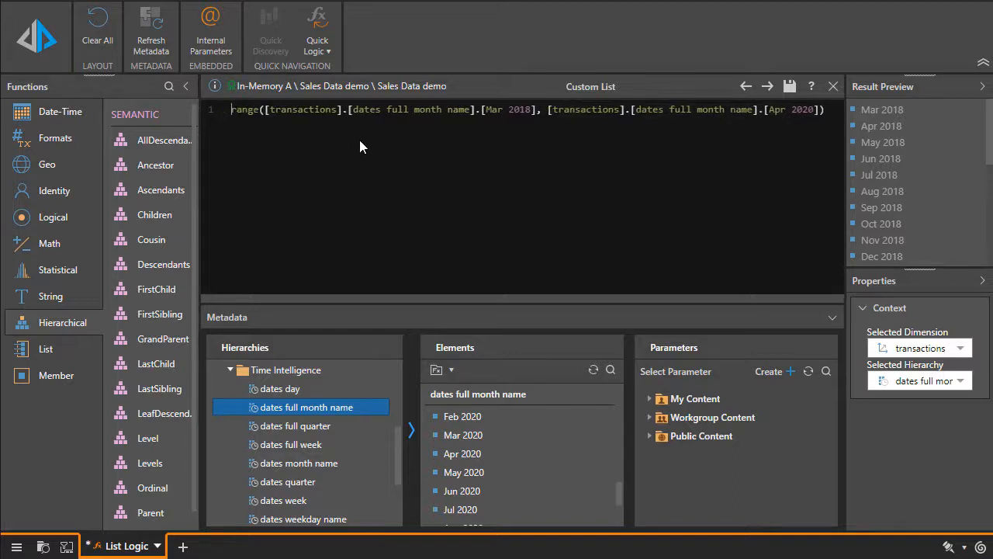
pyautogui.write('hea')
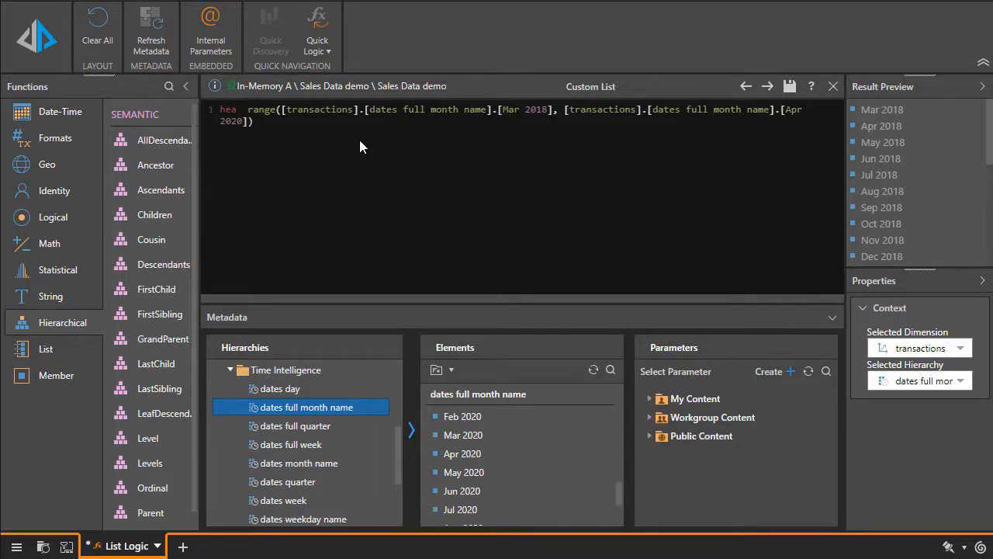
pyautogui.hotkey('ctrl', 'space')
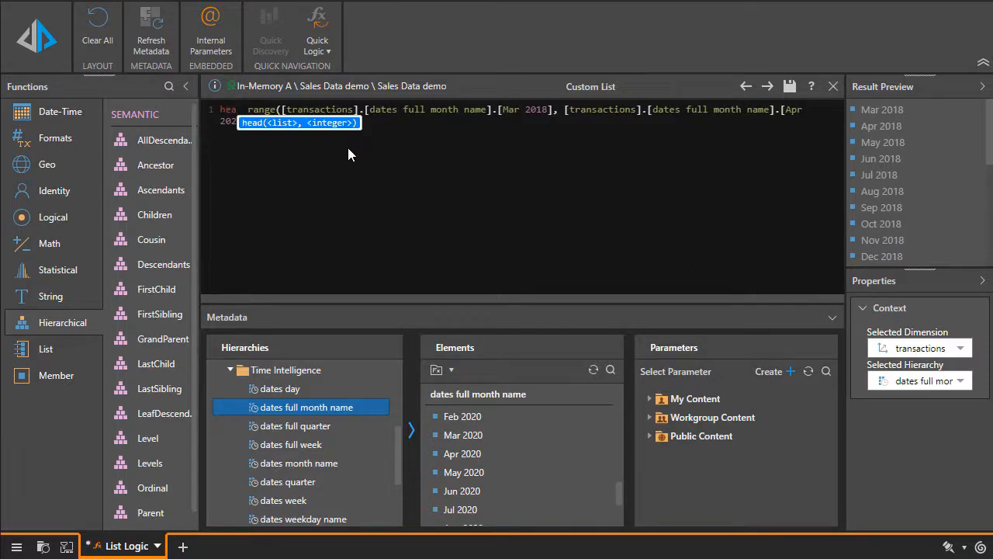
pyautogui.click(338, 125)
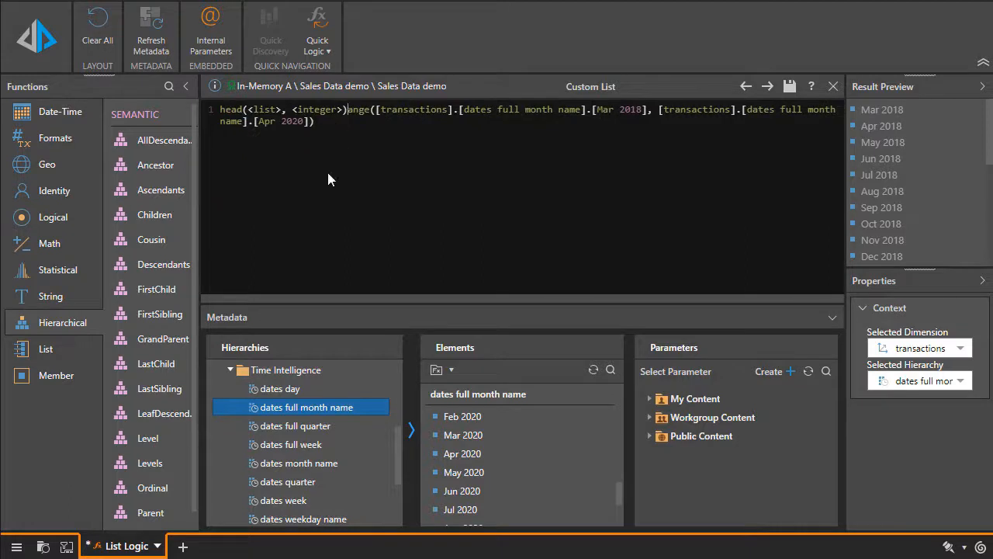
# Step: Replace head's placeholders so that it wraps the whole range expression as its list, with 6 as the integer
pyautogui.press('BackSpace')
pyautogui.press('BackSpace')
pyautogui.press('BackSpace')
pyautogui.press('BackSpace')
pyautogui.press('BackSpace')
pyautogui.press('BackSpace')
pyautogui.press('BackSpace')
pyautogui.press('BackSpace')
pyautogui.press('BackSpace')
pyautogui.press('BackSpace')
pyautogui.press('BackSpace')
pyautogui.press('BackSpace')
pyautogui.press('BackSpace')
pyautogui.press('BackSpace')
pyautogui.press('BackSpace')
pyautogui.press('BackSpace')
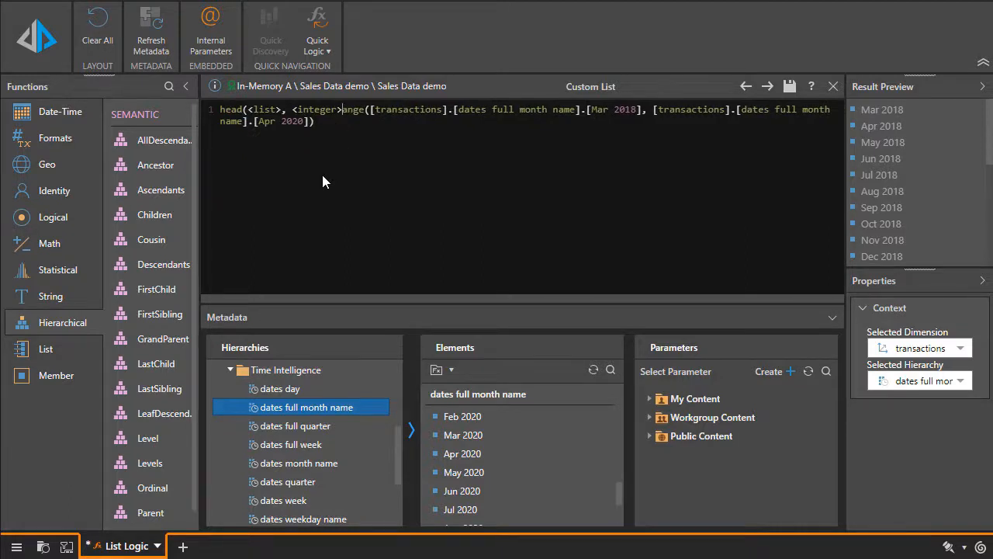
pyautogui.press('BackSpace')
pyautogui.press('BackSpace')
pyautogui.write('r')
pyautogui.write(',')
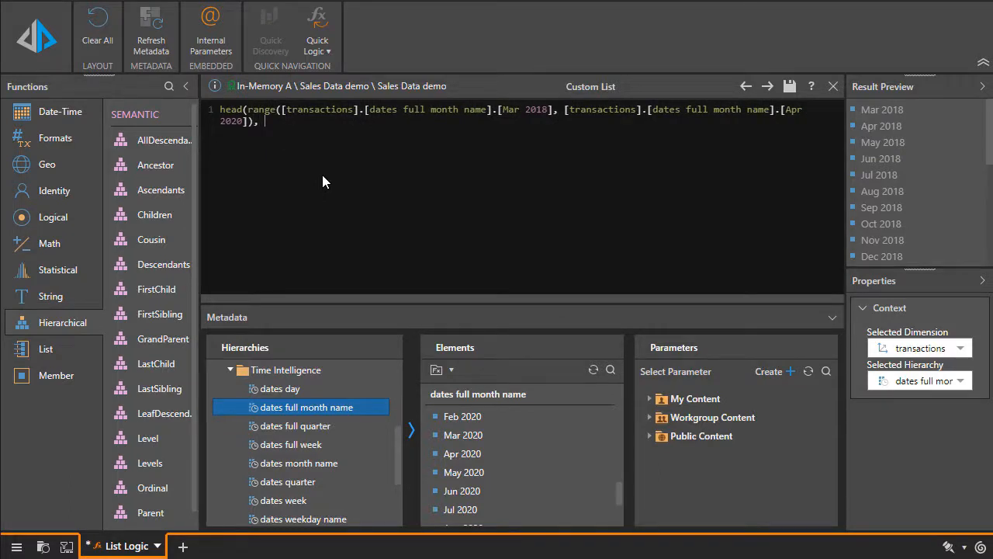
pyautogui.write(' 6)')
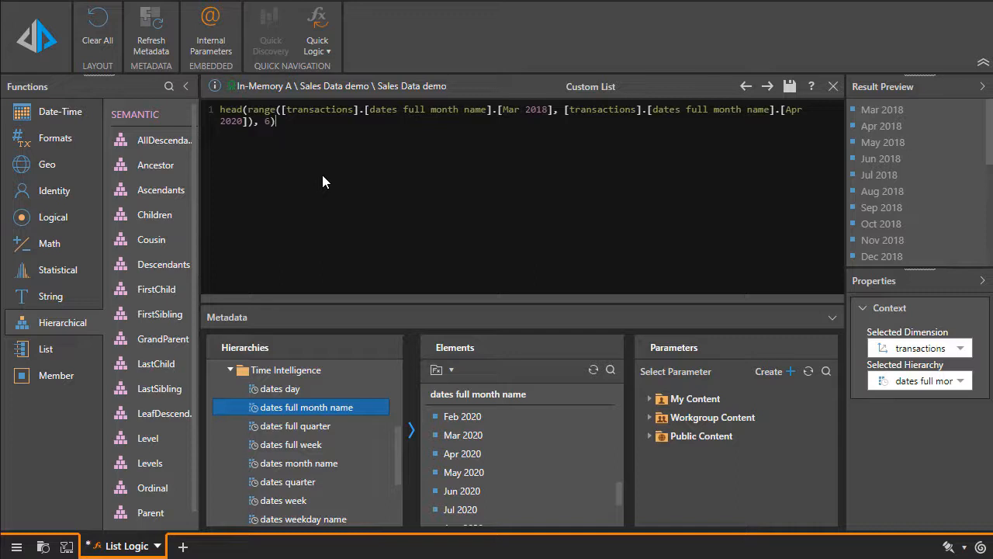